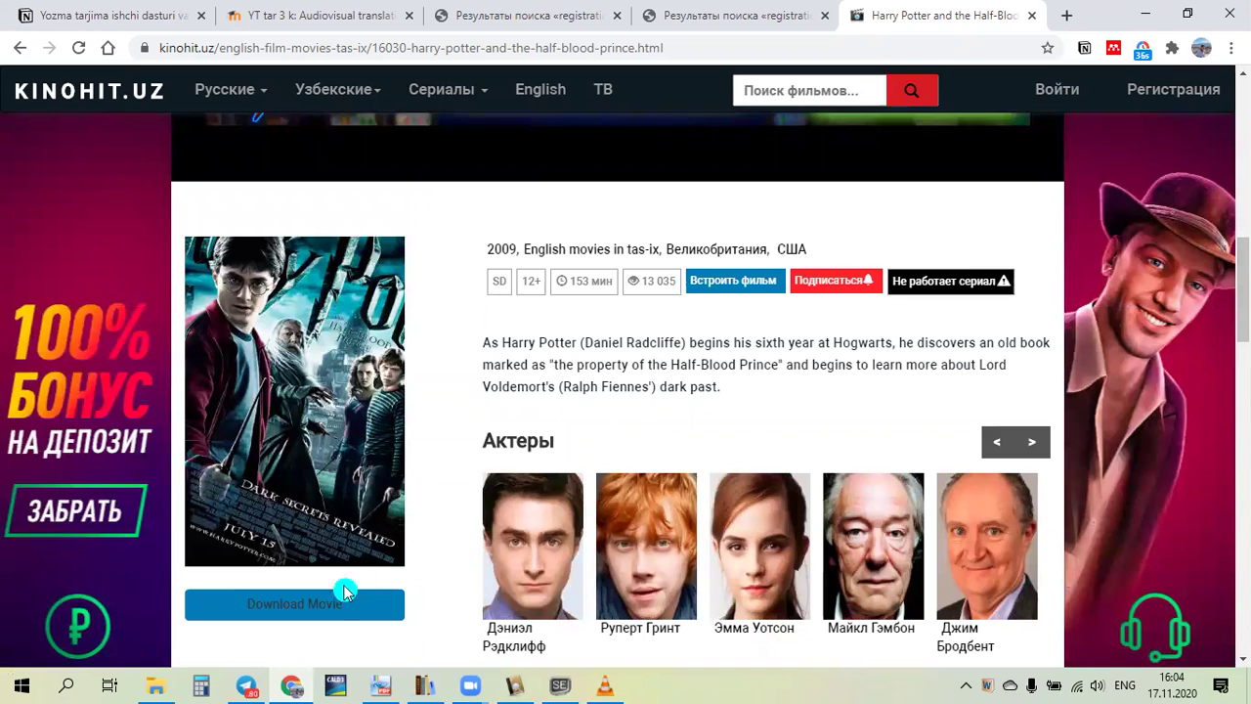
View the movie and subtitle download options for Harry Potter and the Half-Blood Prince, then close them.
click(329, 604)
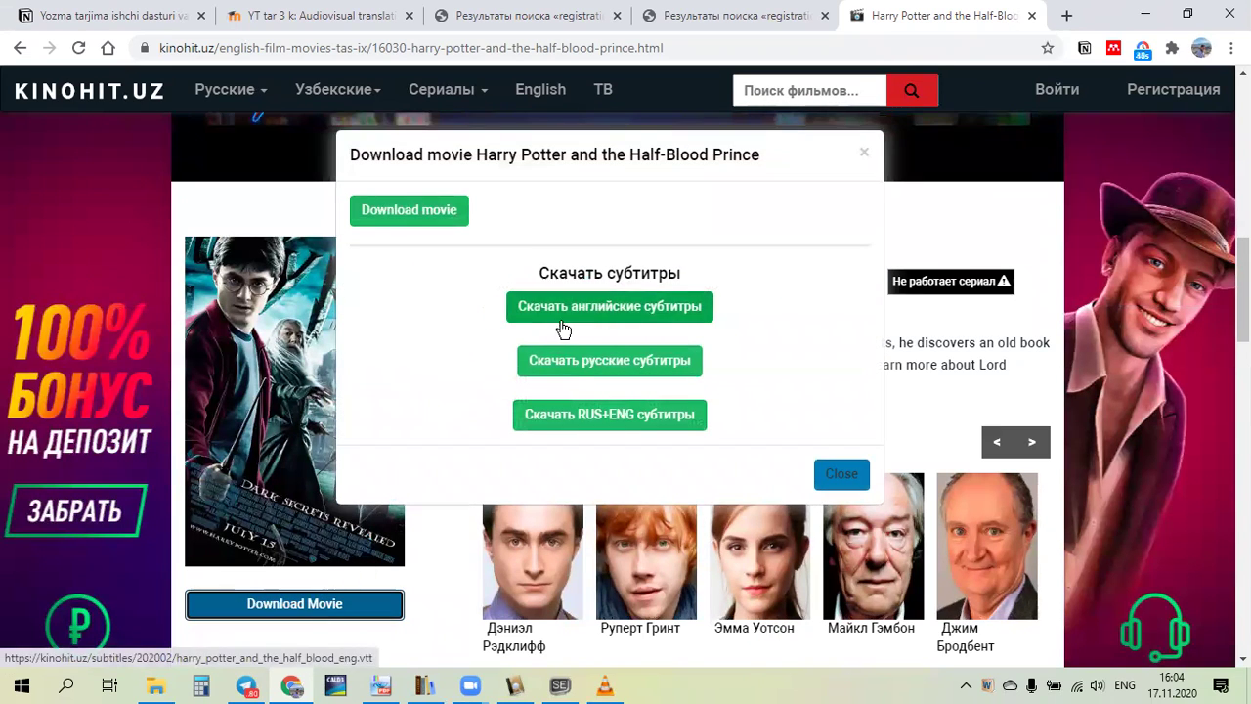
click(865, 159)
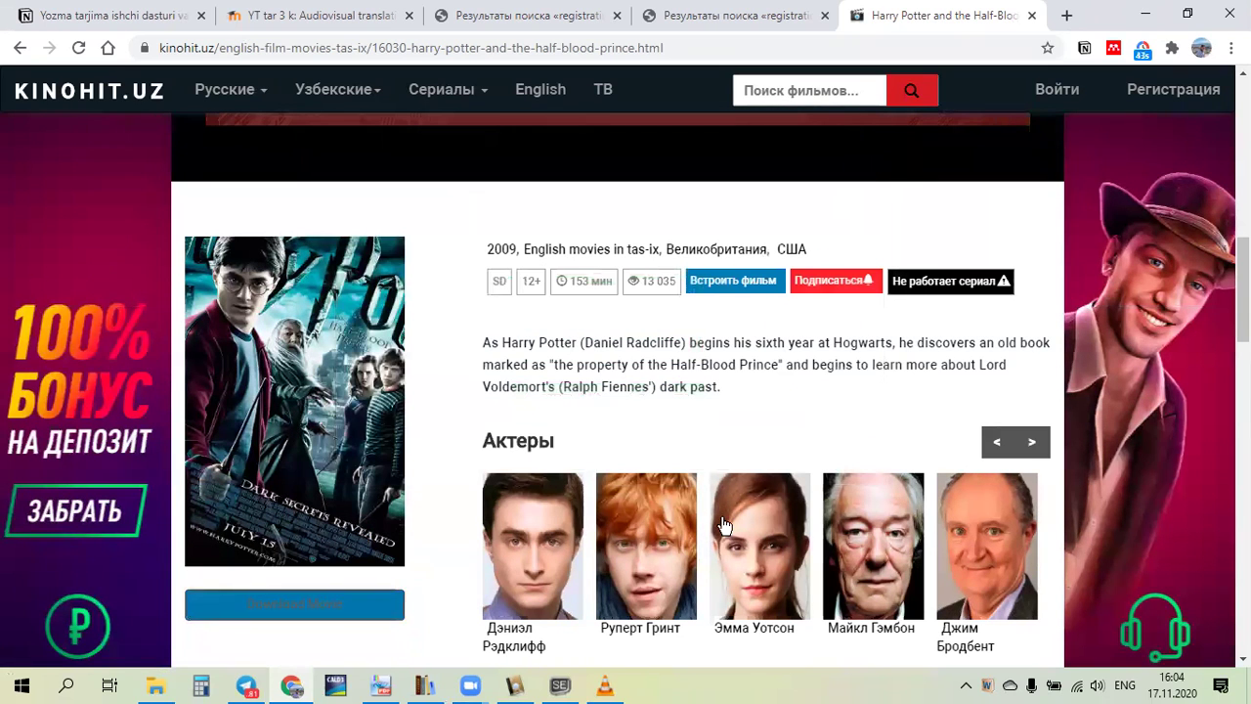
scroll(218, 169, up, 2)
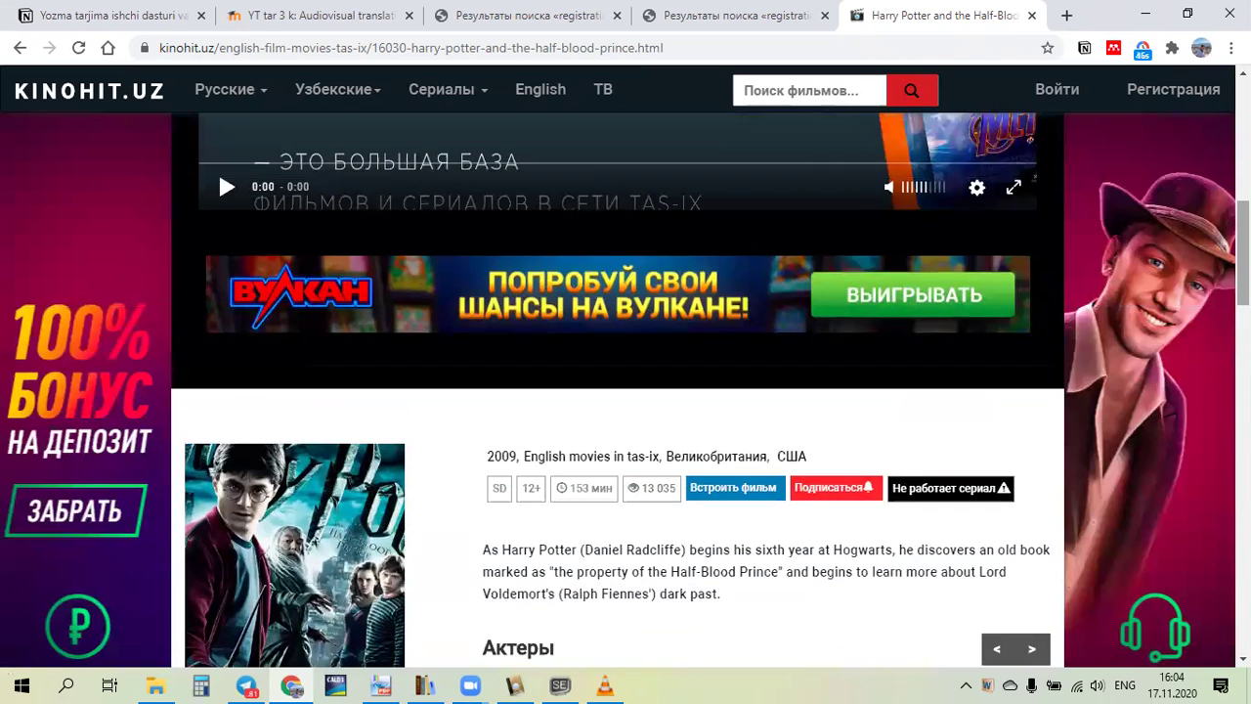
scroll(218, 169, up, 5)
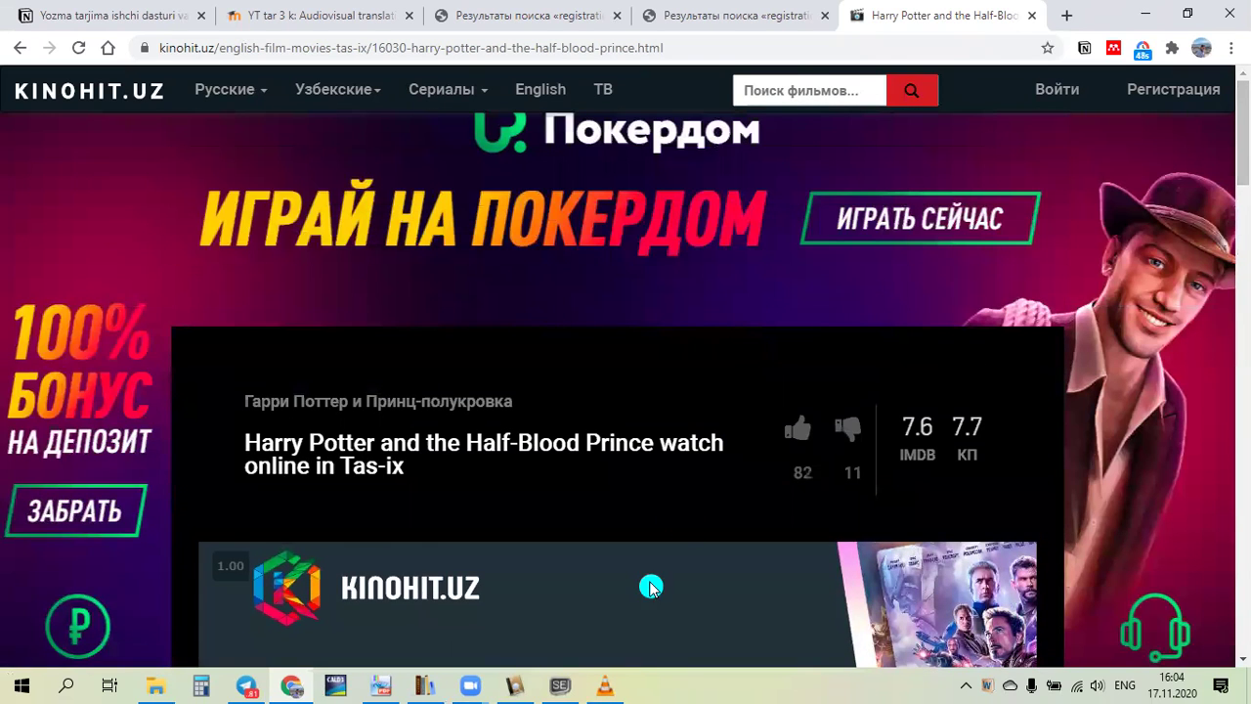
Switch to VLC media player and open the VLSub subtitle downloader for Avengers Infinity War 2018.
click(605, 689)
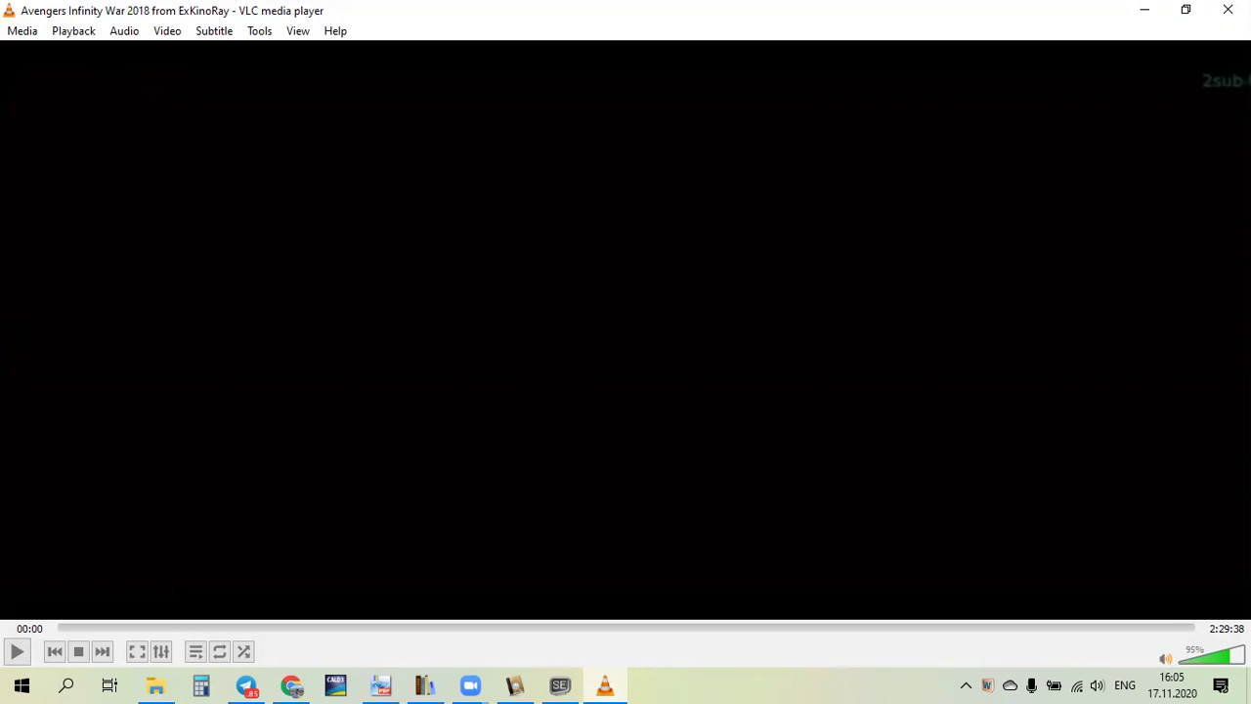
click(228, 37)
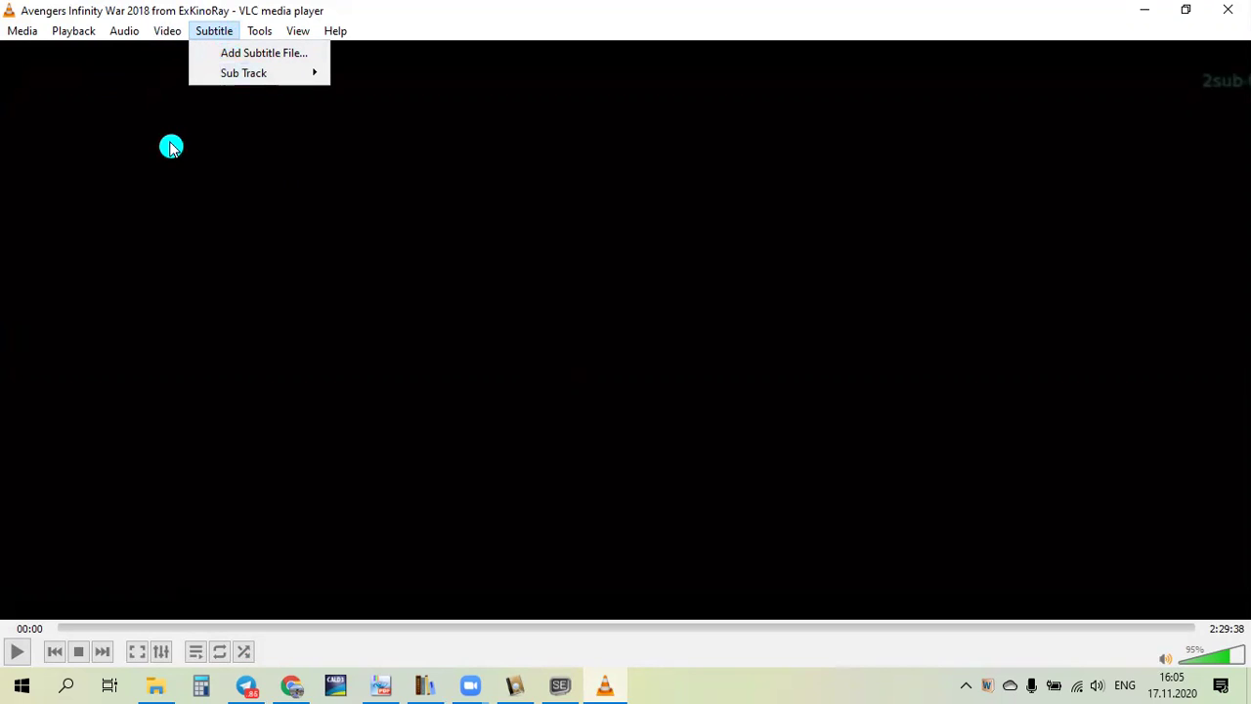
click(48, 32)
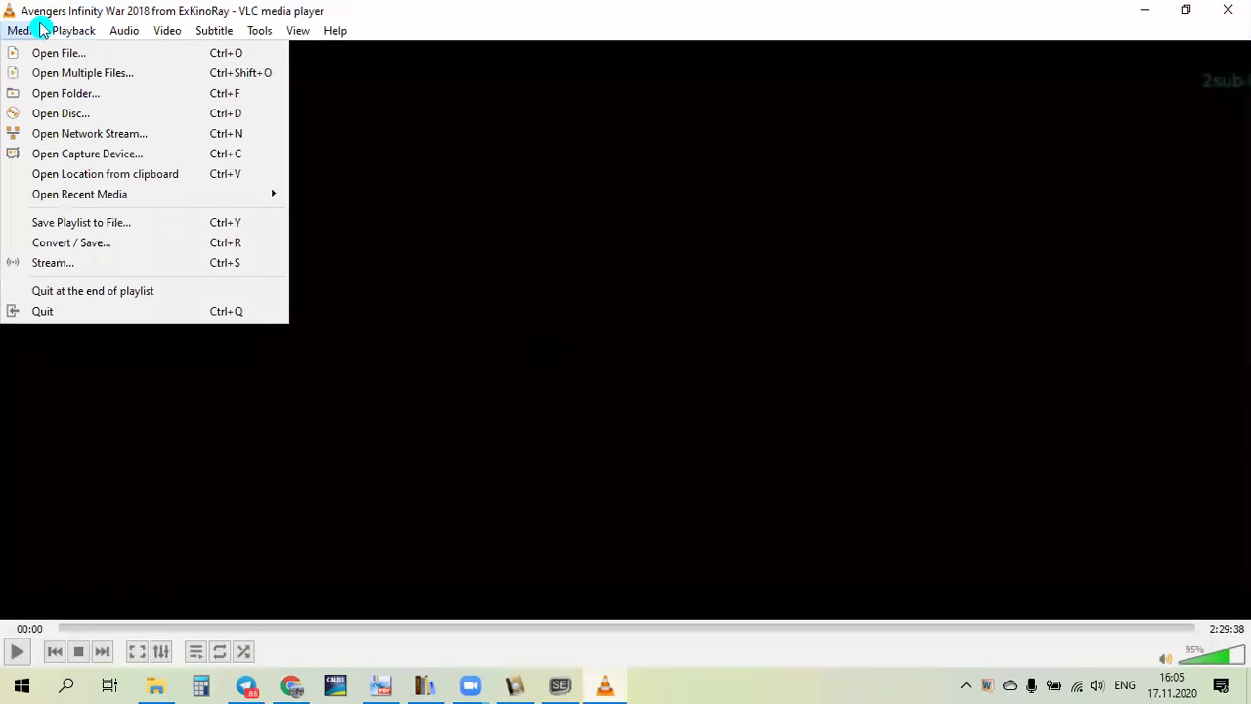
click(41, 29)
click(61, 30)
mouse_move(124, 31)
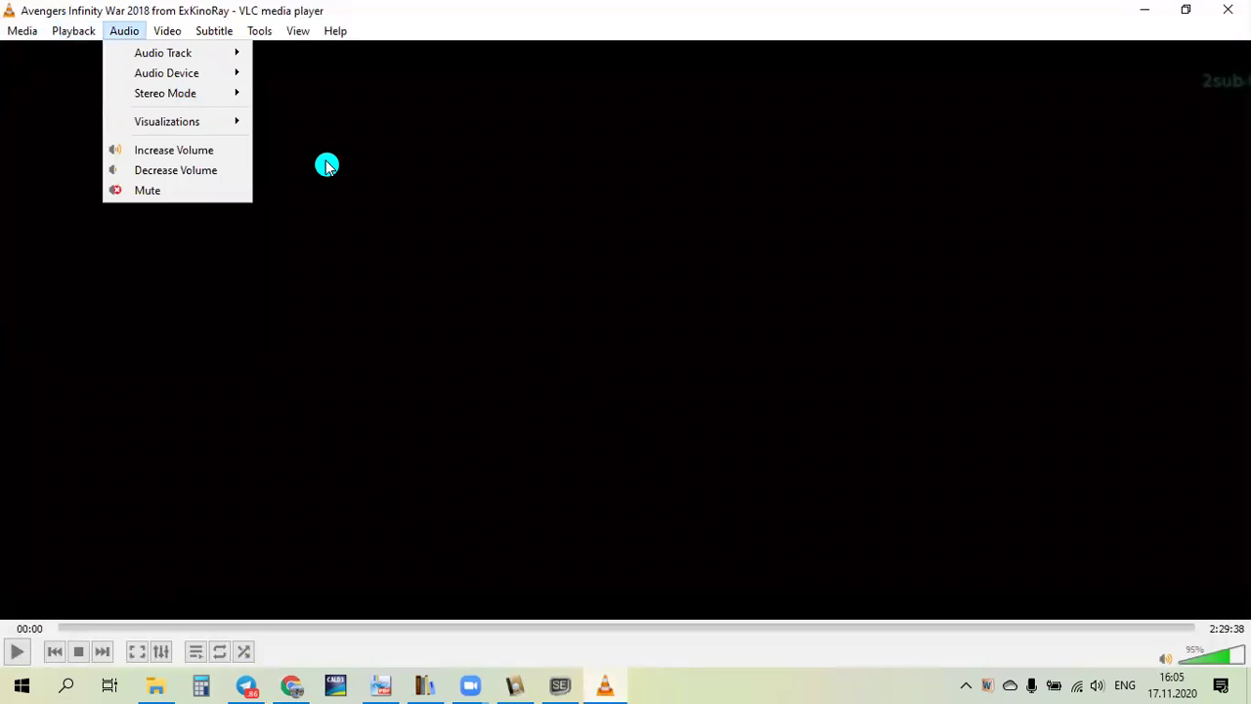
click(389, 217)
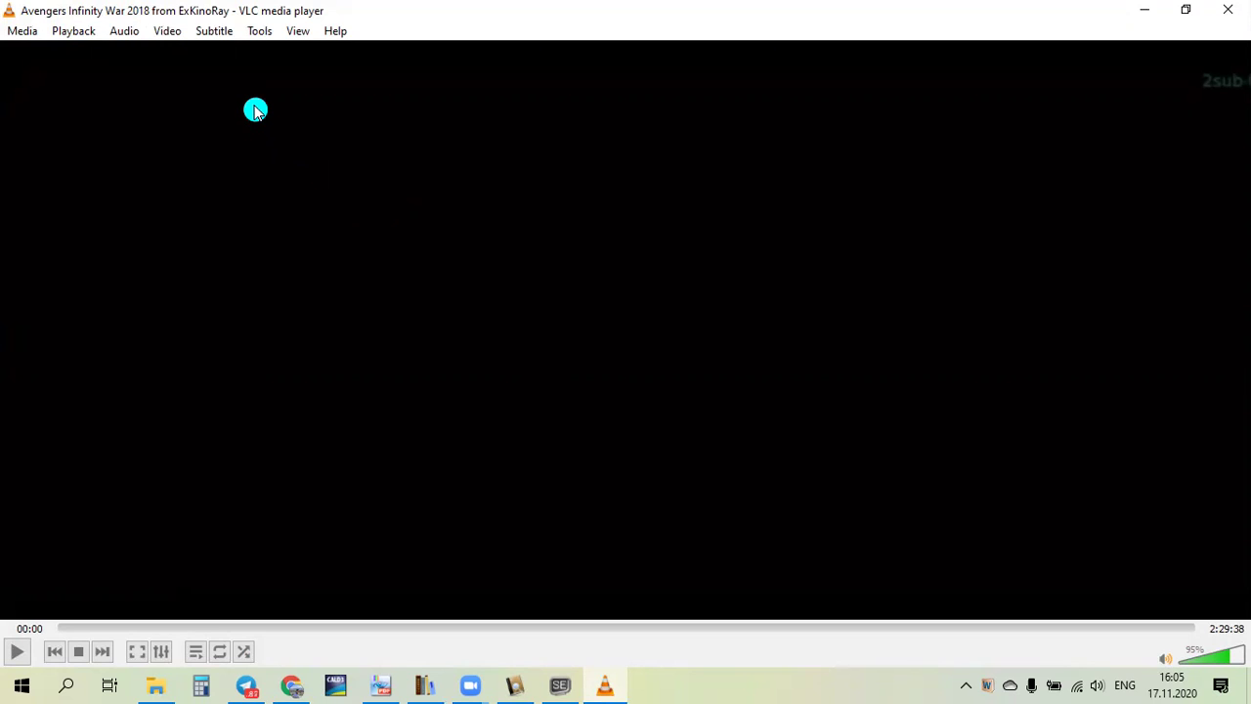
click(297, 32)
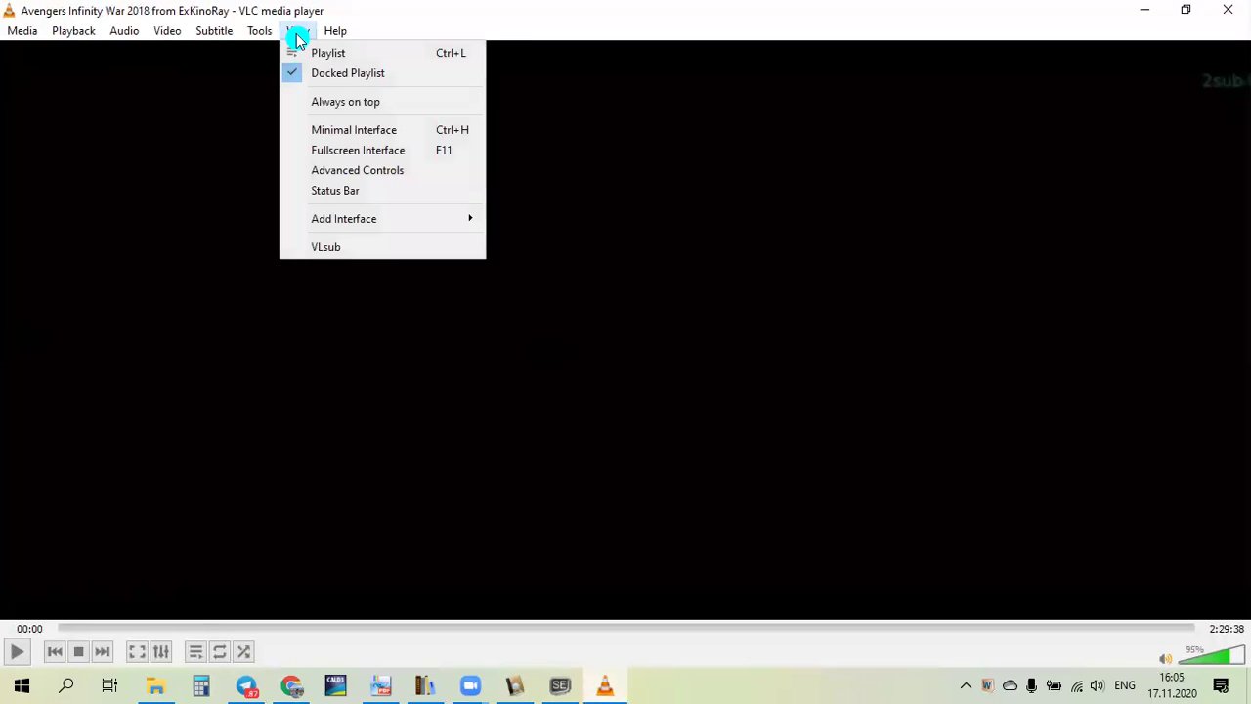
click(359, 250)
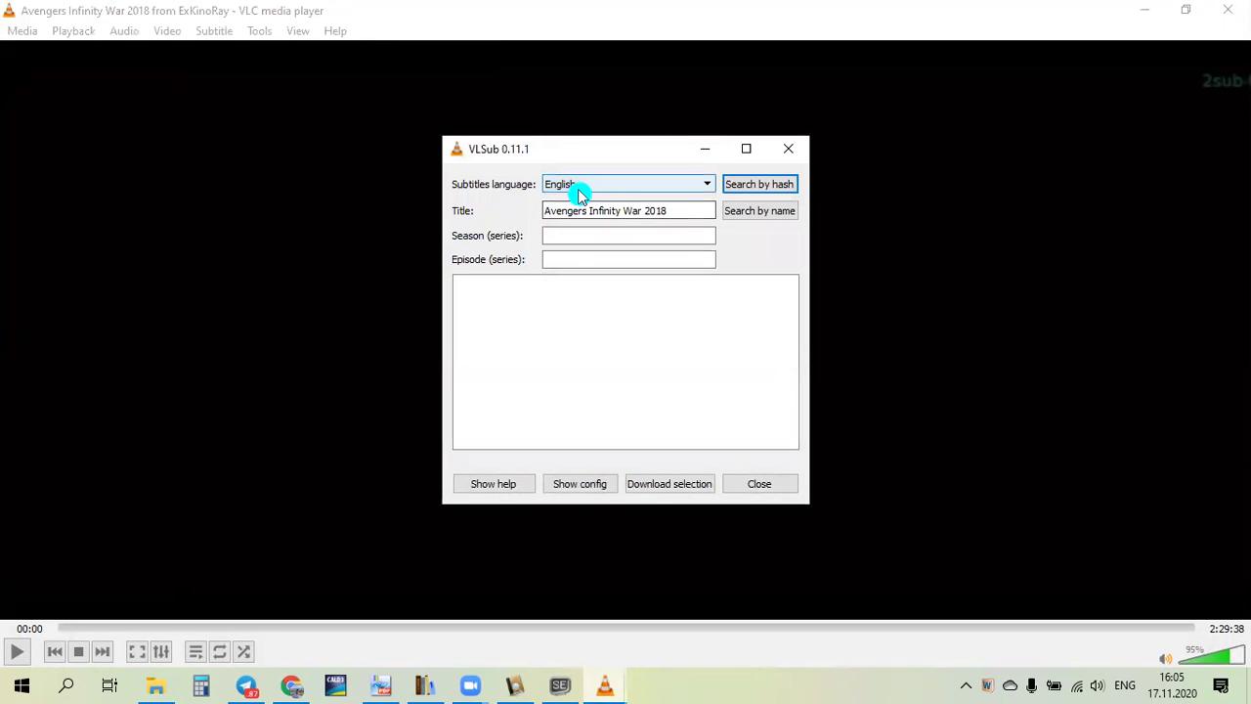
Search by name for English subtitles for Avengers Infinity War 2018.
click(579, 195)
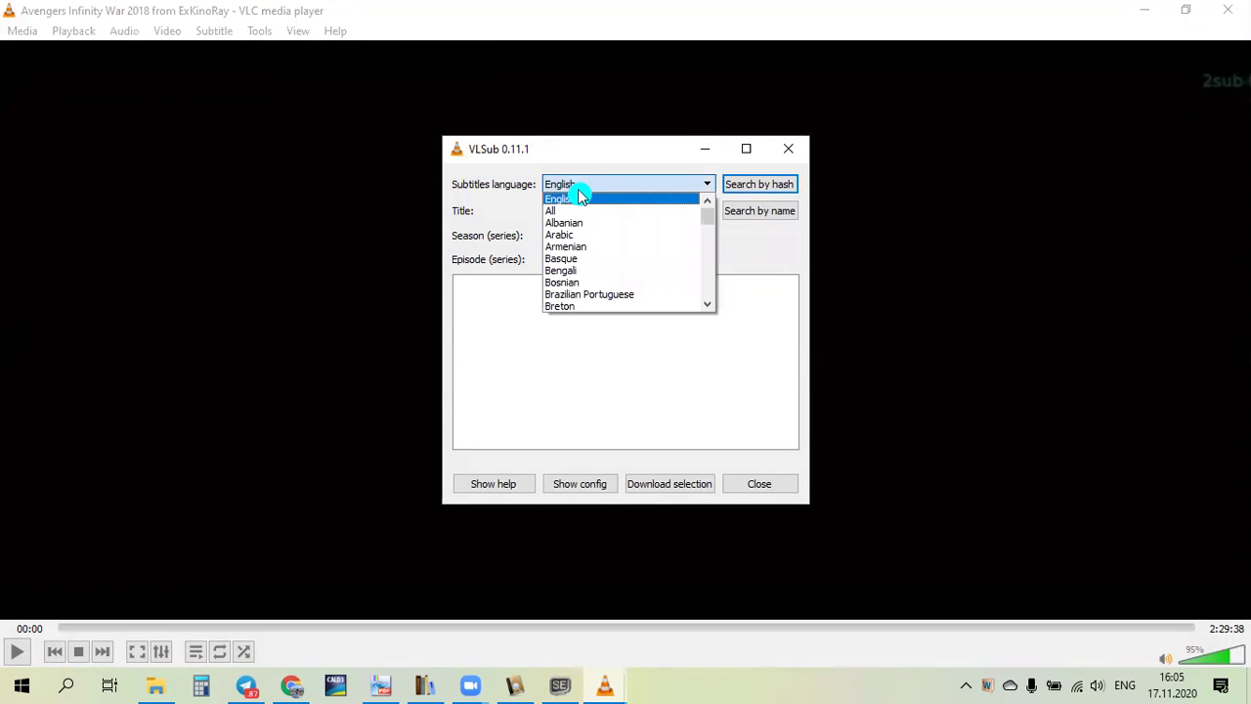
click(578, 198)
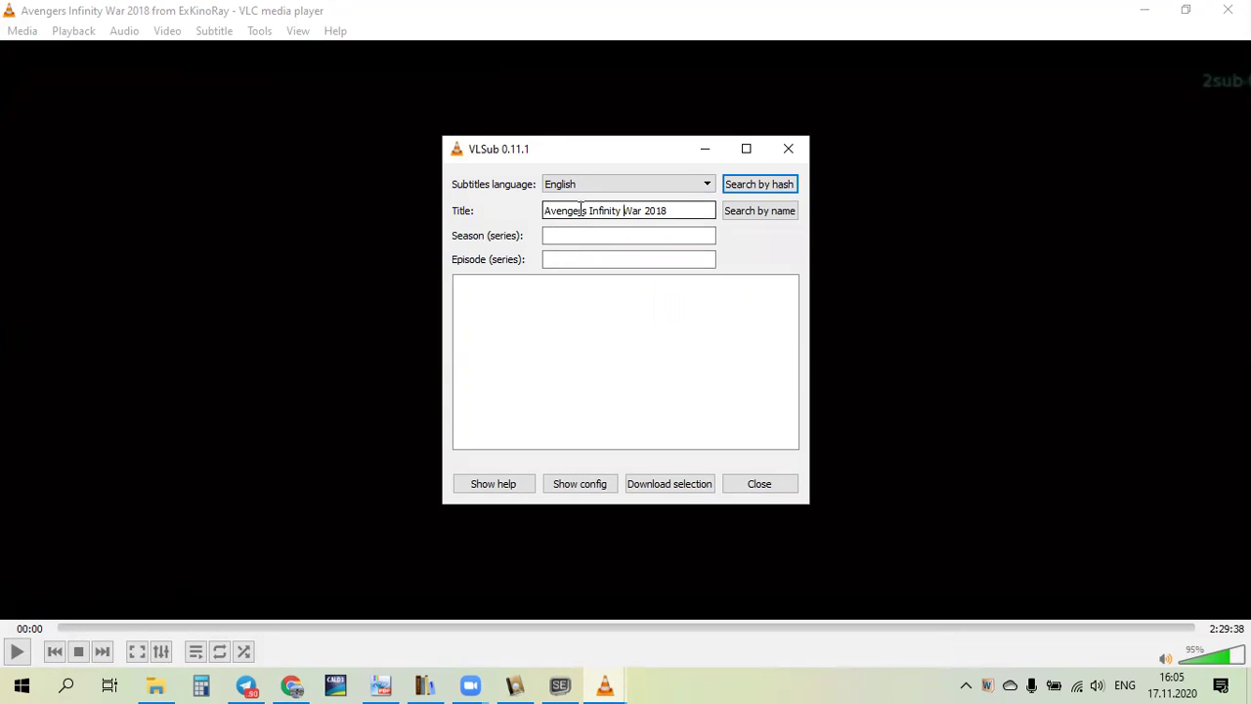
click(740, 219)
click(754, 214)
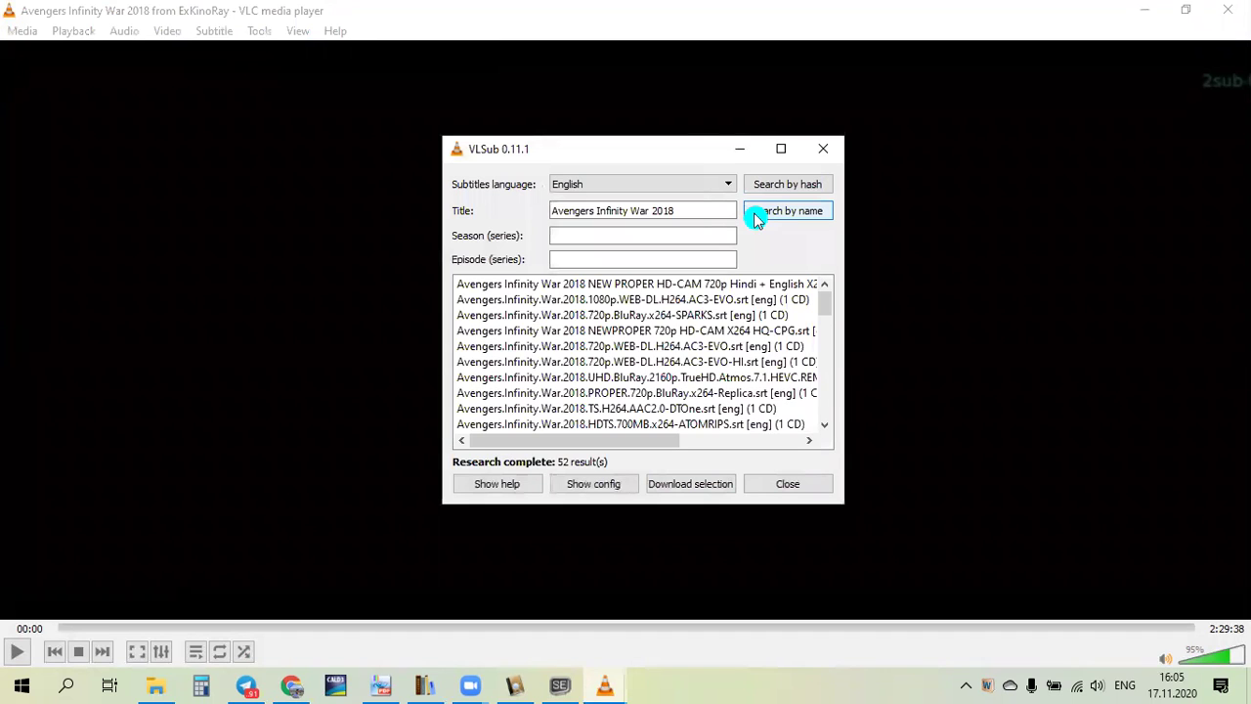
Download the Avengers.Infinity.War.2018.720p.BluRay.x264-SPARKS.srt English subtitles and close VLSub.
click(568, 283)
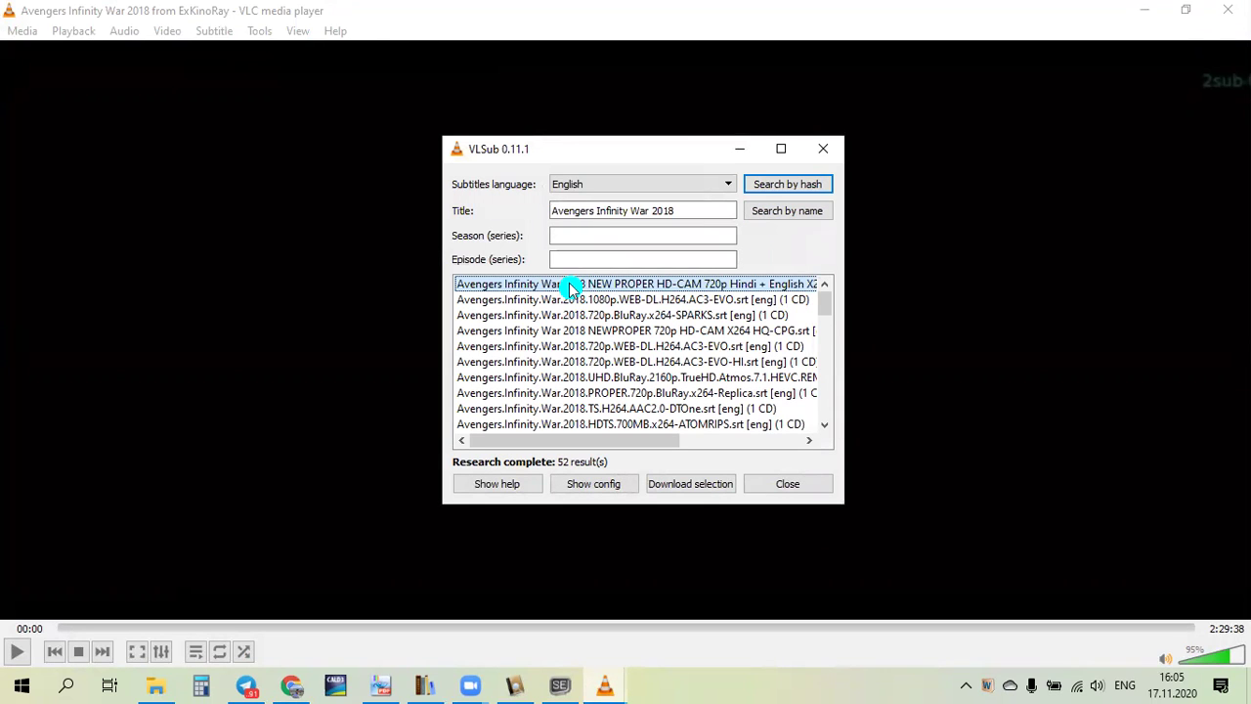
mouse_move(823, 318)
mouse_down()
mouse_move(824, 355)
mouse_move(823, 302)
mouse_up()
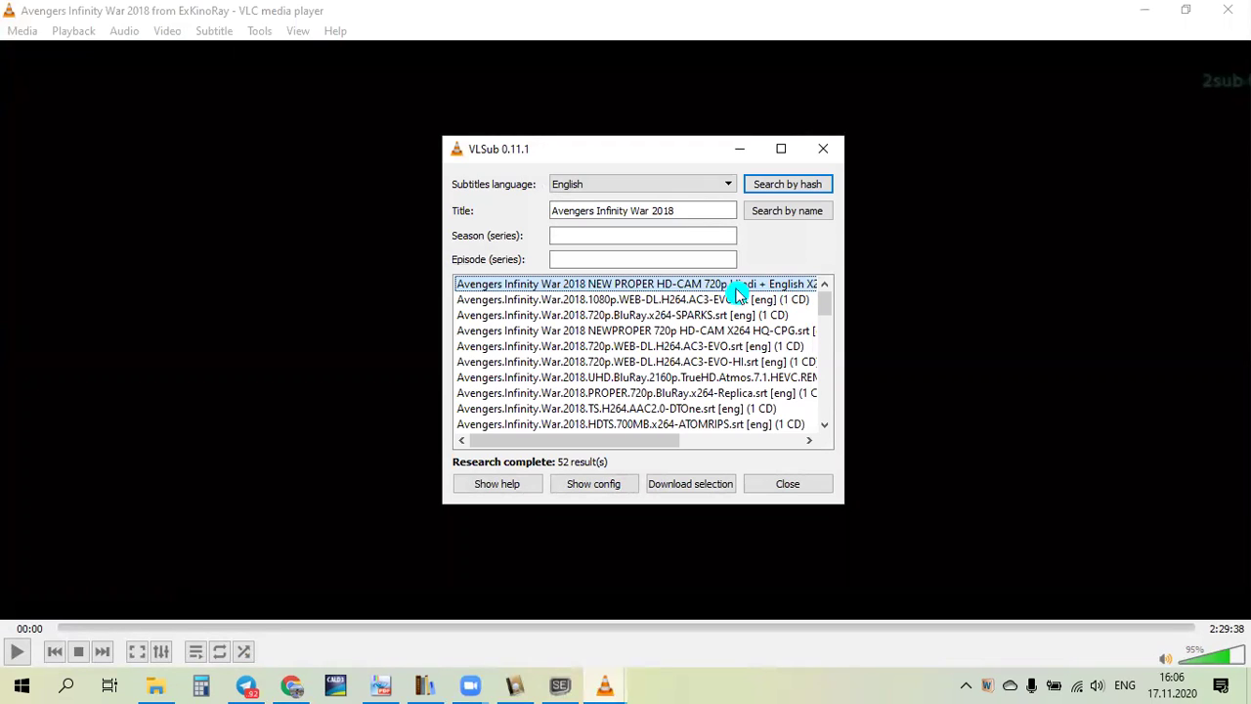
click(633, 303)
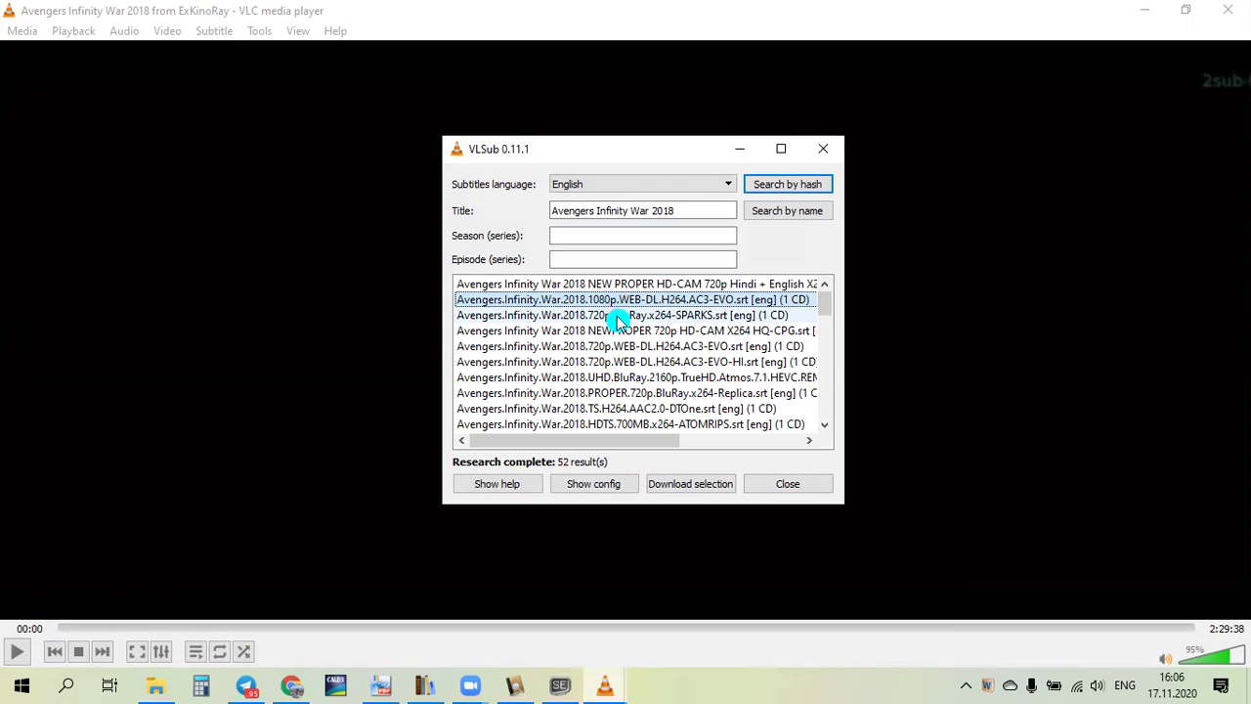
click(619, 316)
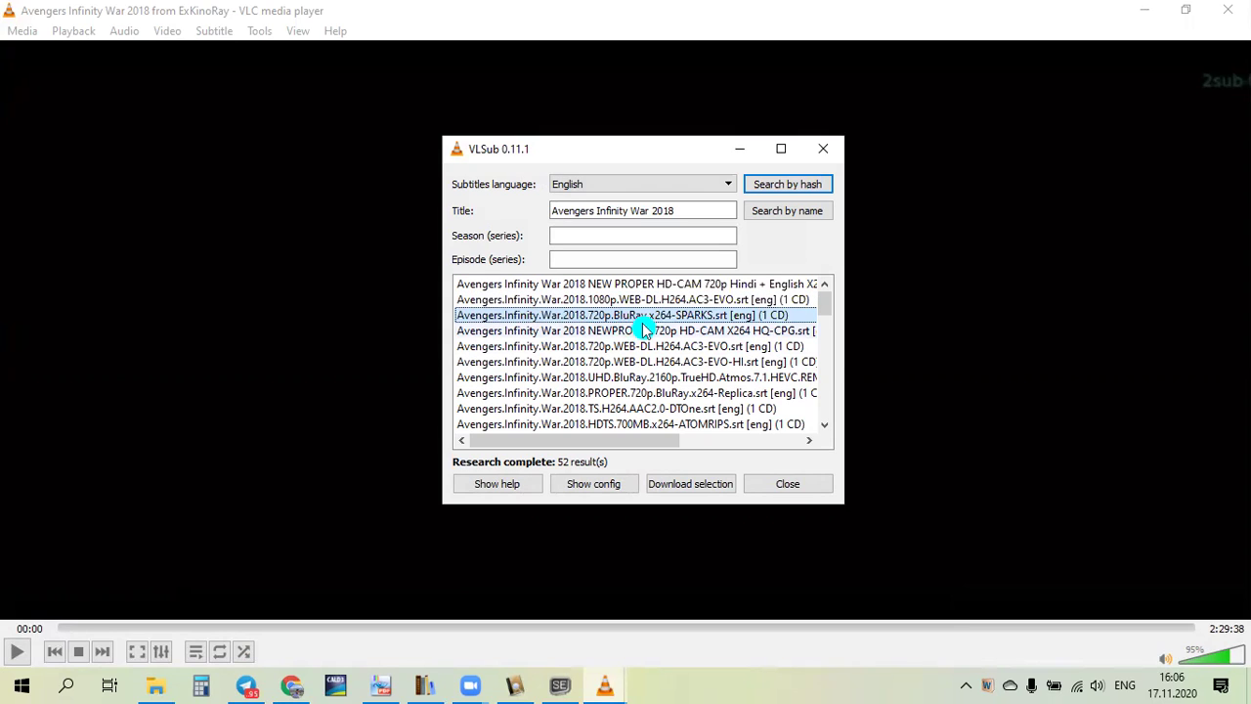
click(683, 485)
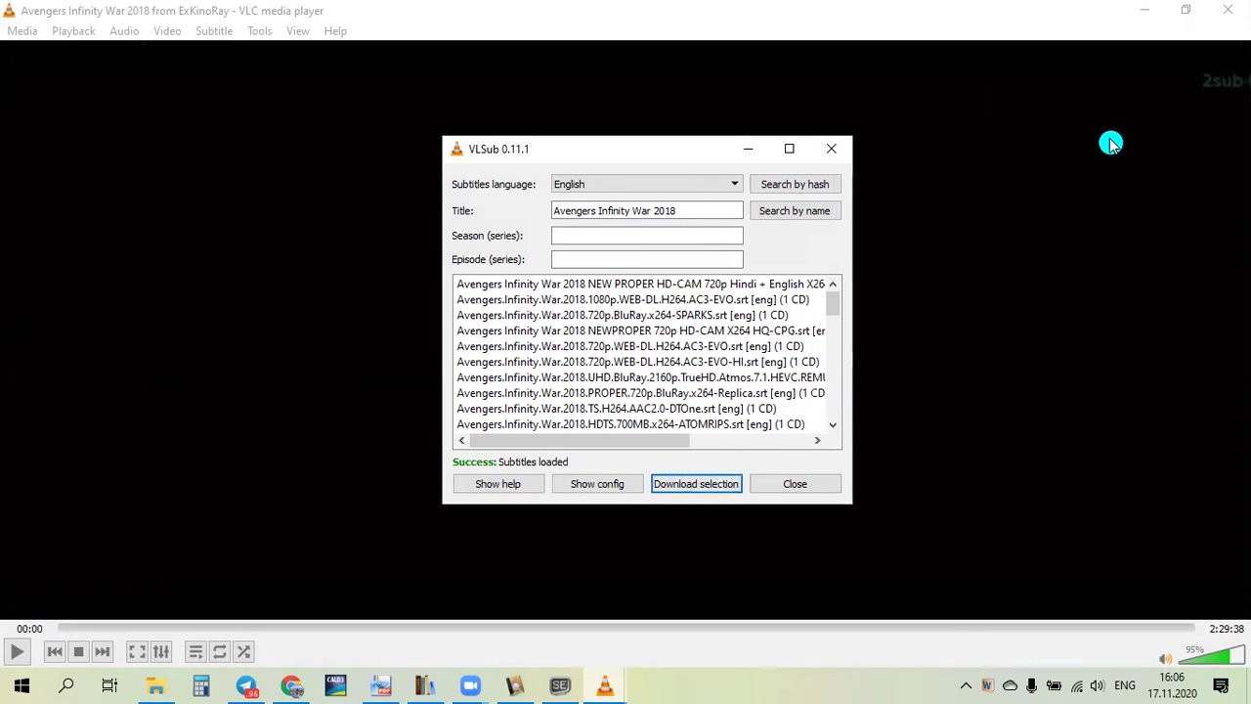
click(831, 148)
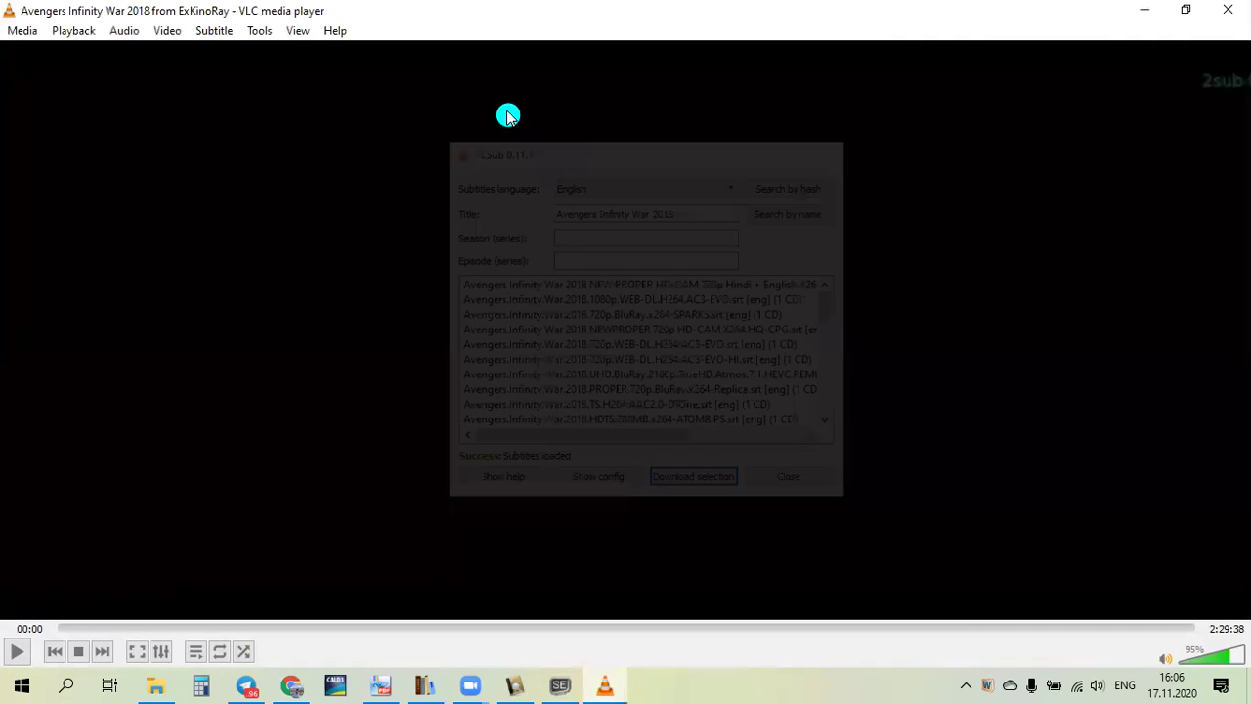
Switch the movie's subtitle track to Track 1.
click(211, 35)
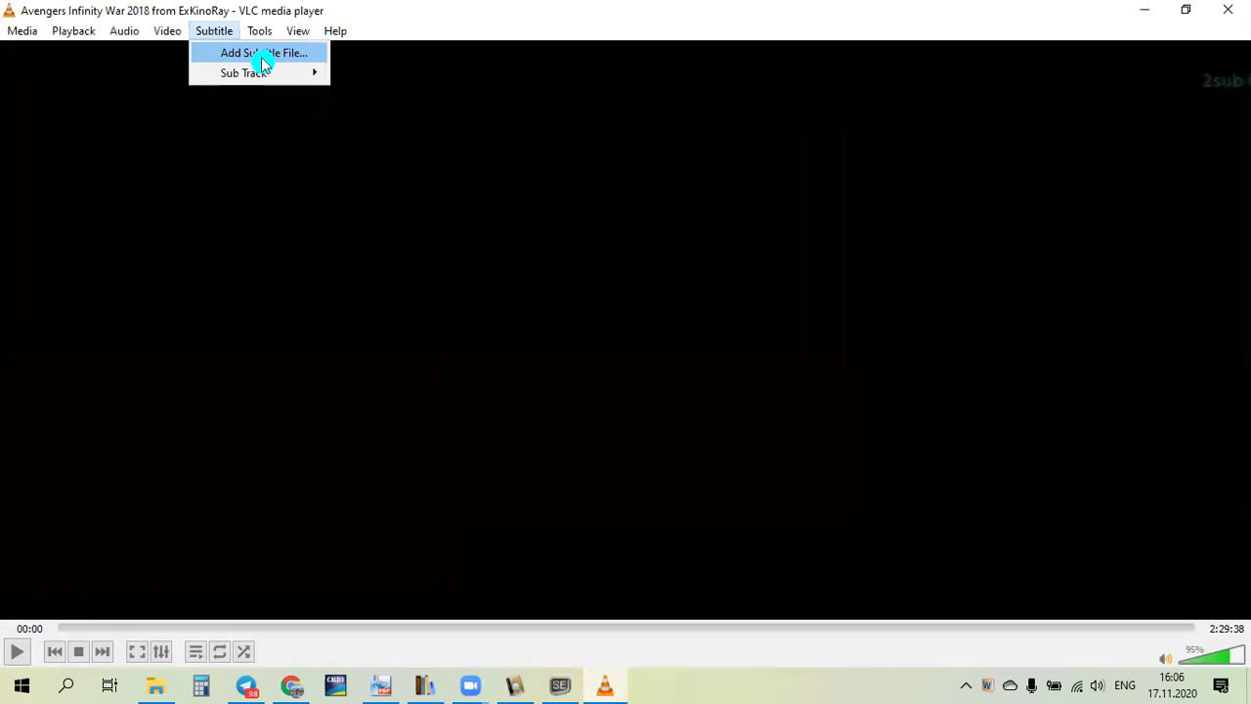
mouse_move(266, 73)
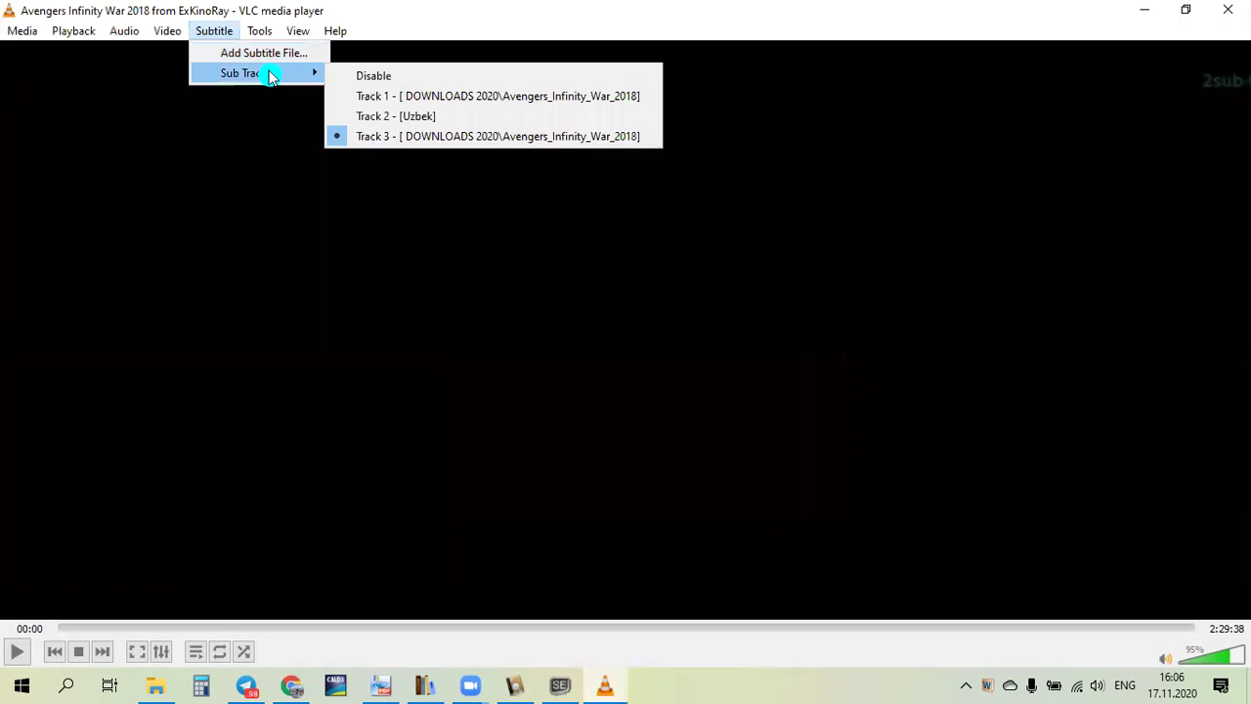
click(410, 97)
Play the movie with the system volume adjusted to 70, skip ahead to the Marvel Studios titles and pause at 00:36.
key(space)
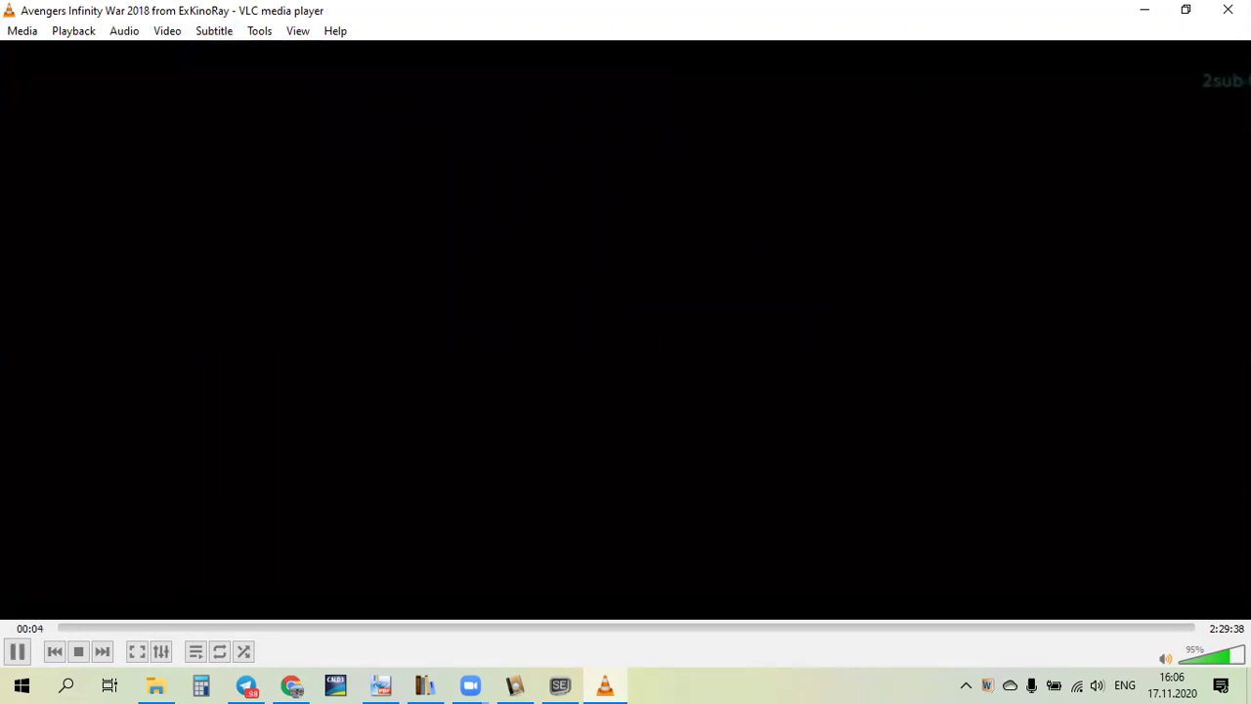
scroll(625, 332, down, 5)
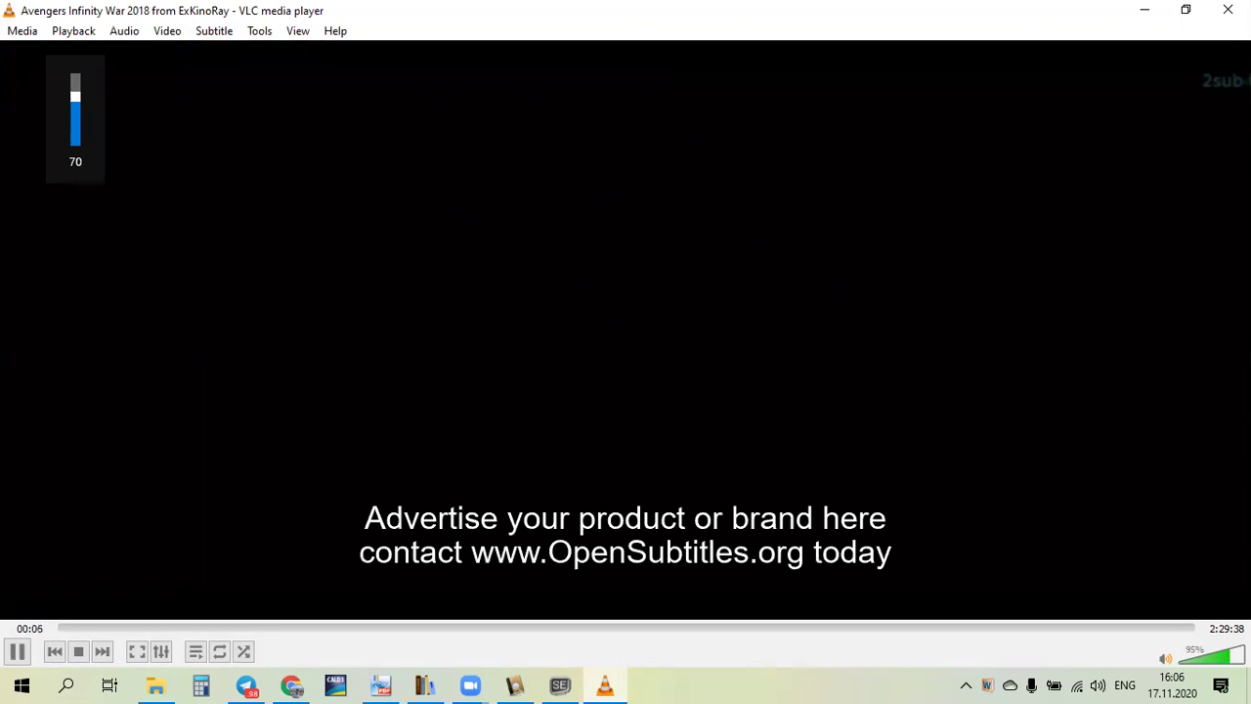
key(Right)
key(Right)
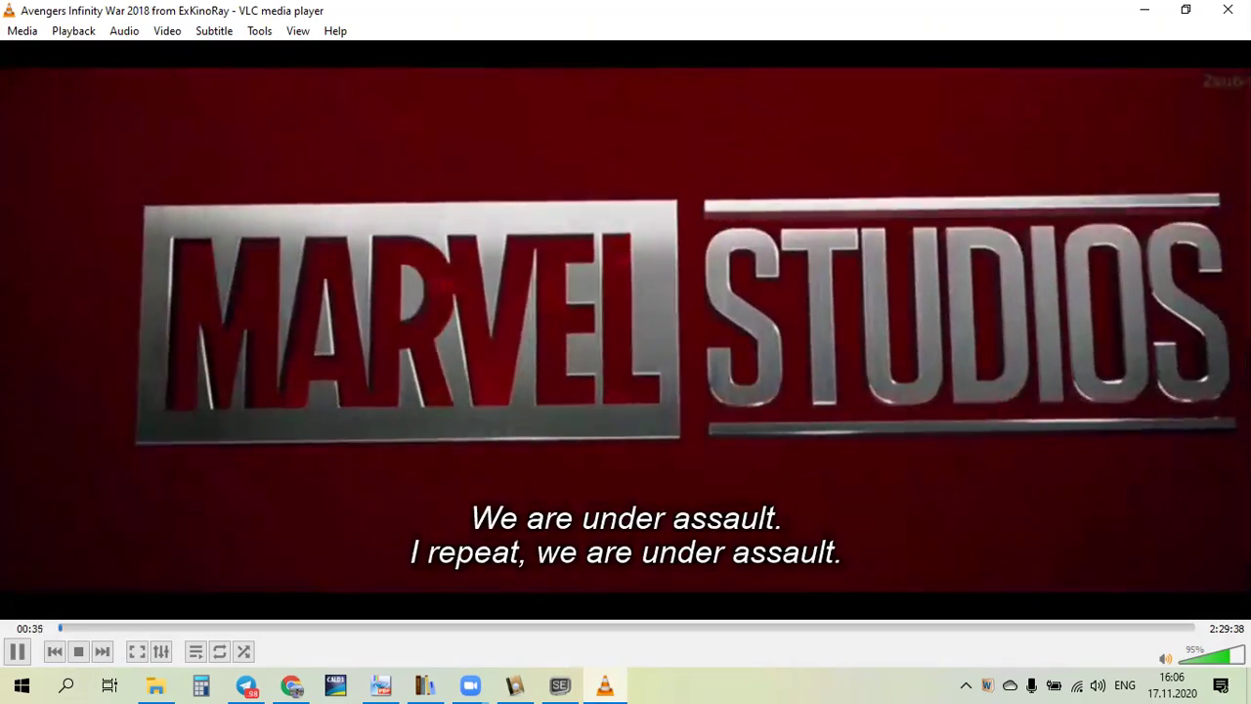
key(space)
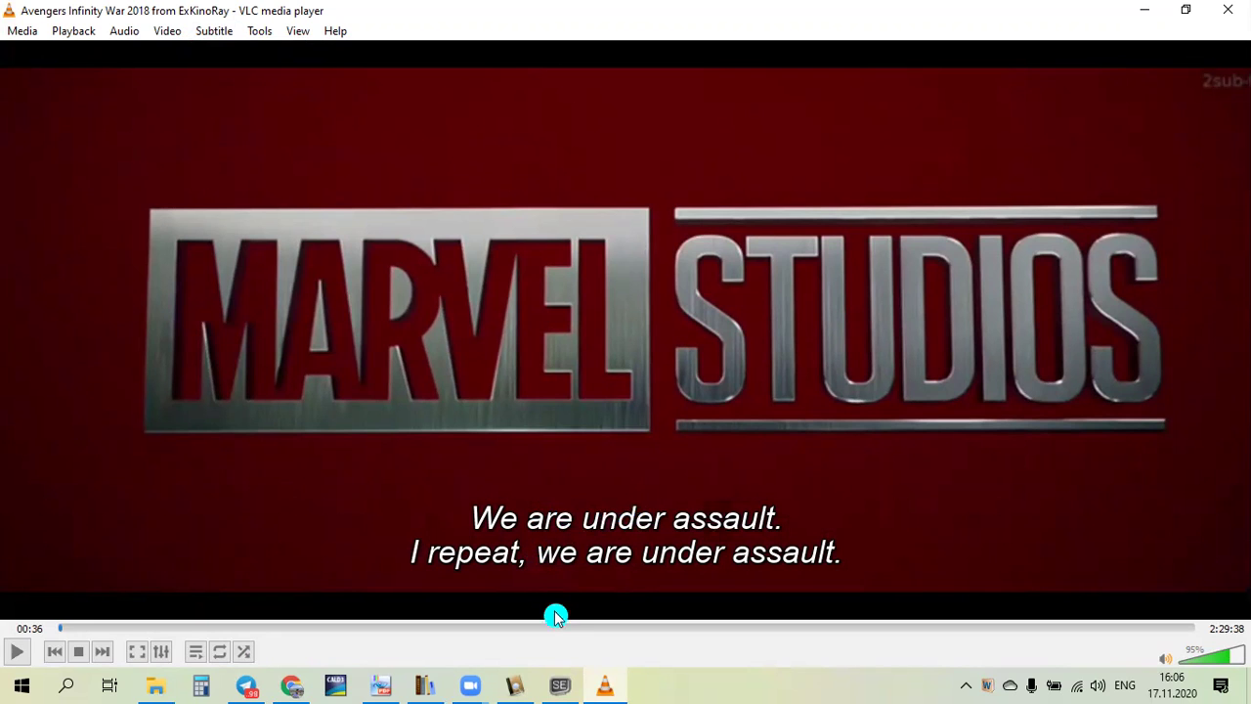
Switch to Chrome, search Google for "subtitle edit" in a new tab and open the Subtitle Edit page on Nikse.dk.
click(560, 690)
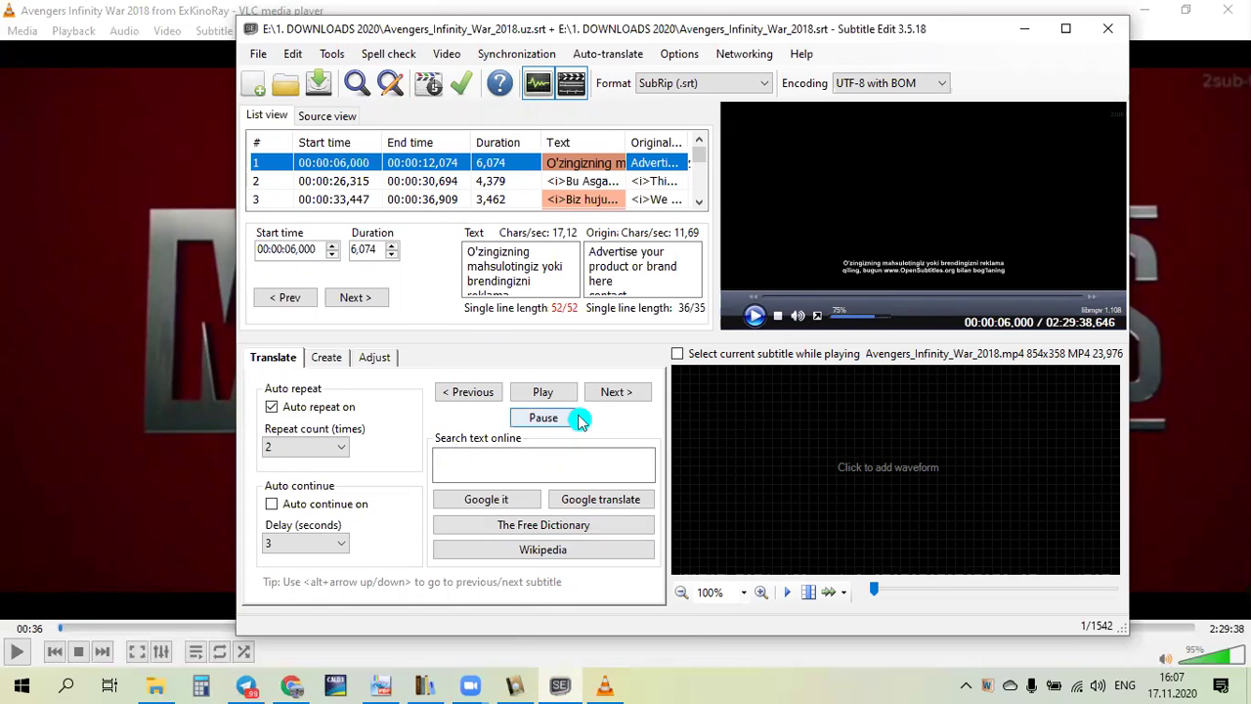
click(291, 685)
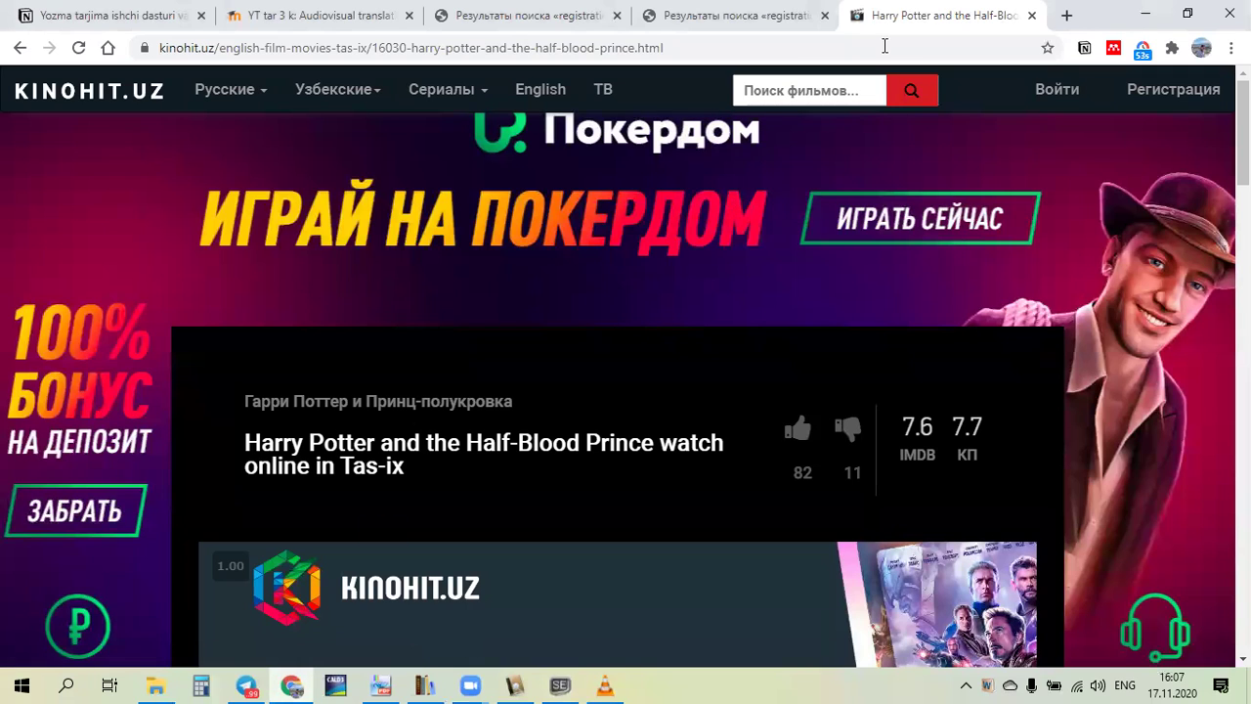
click(1067, 17)
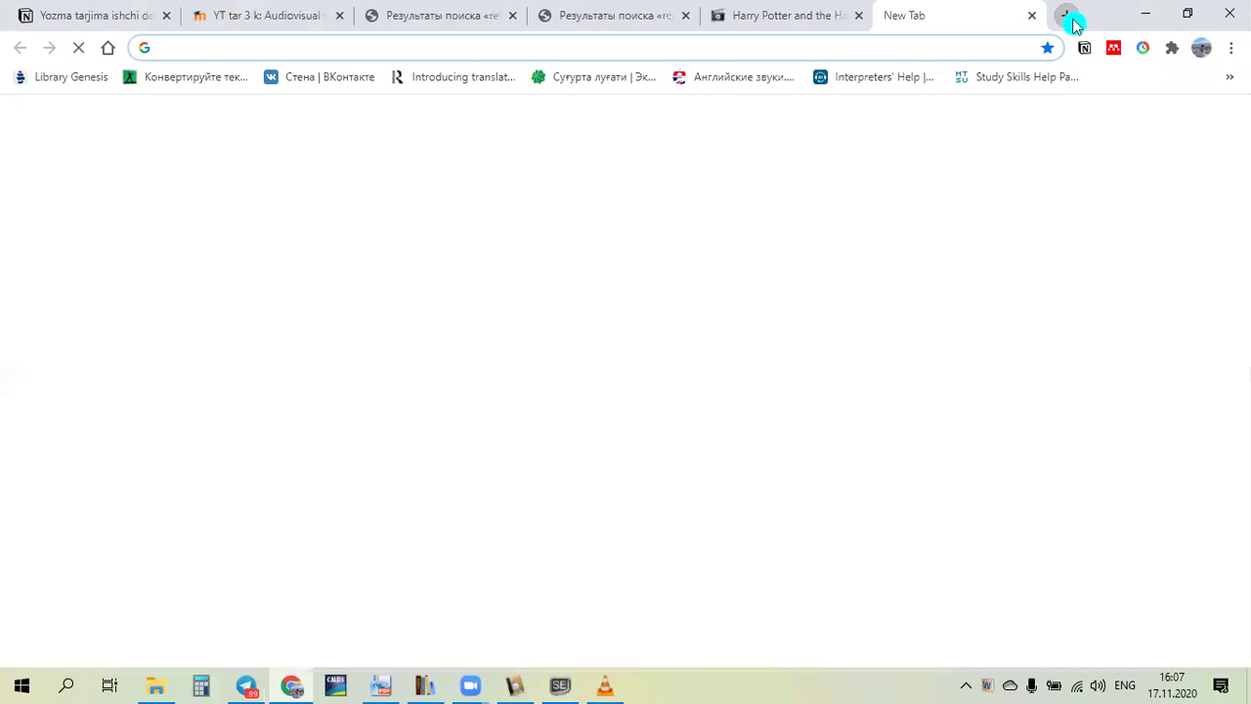
text(sub)
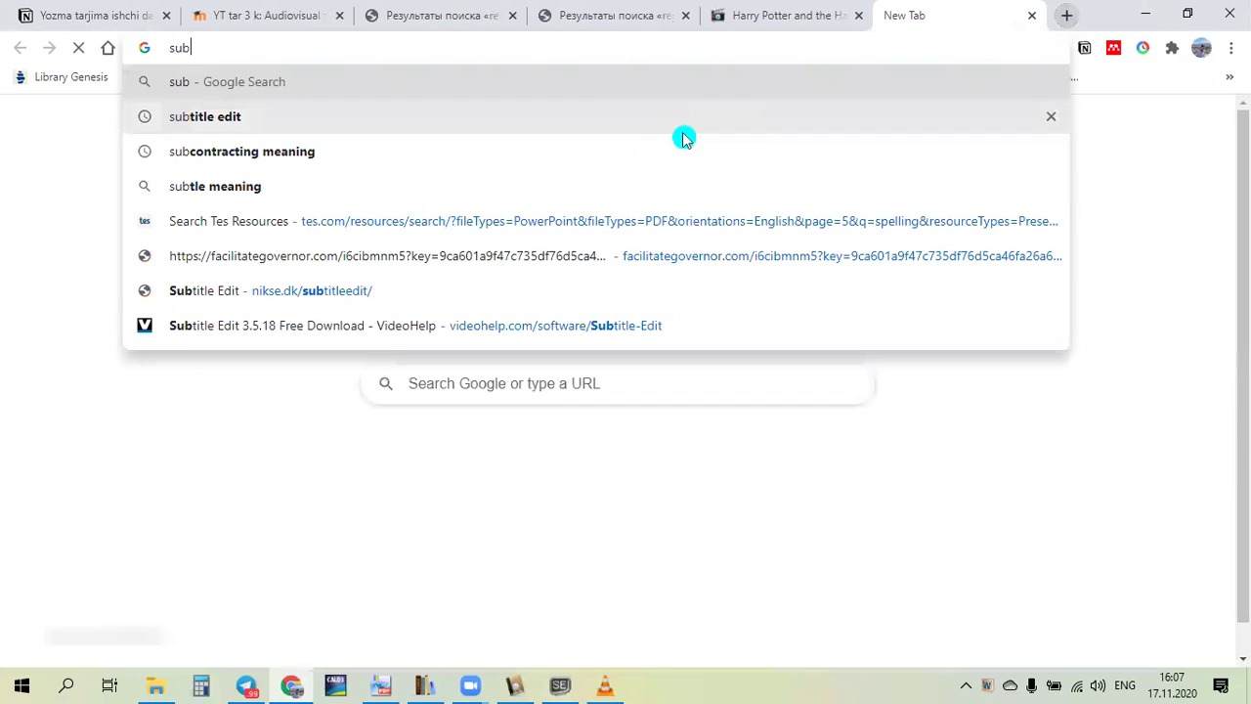
click(411, 127)
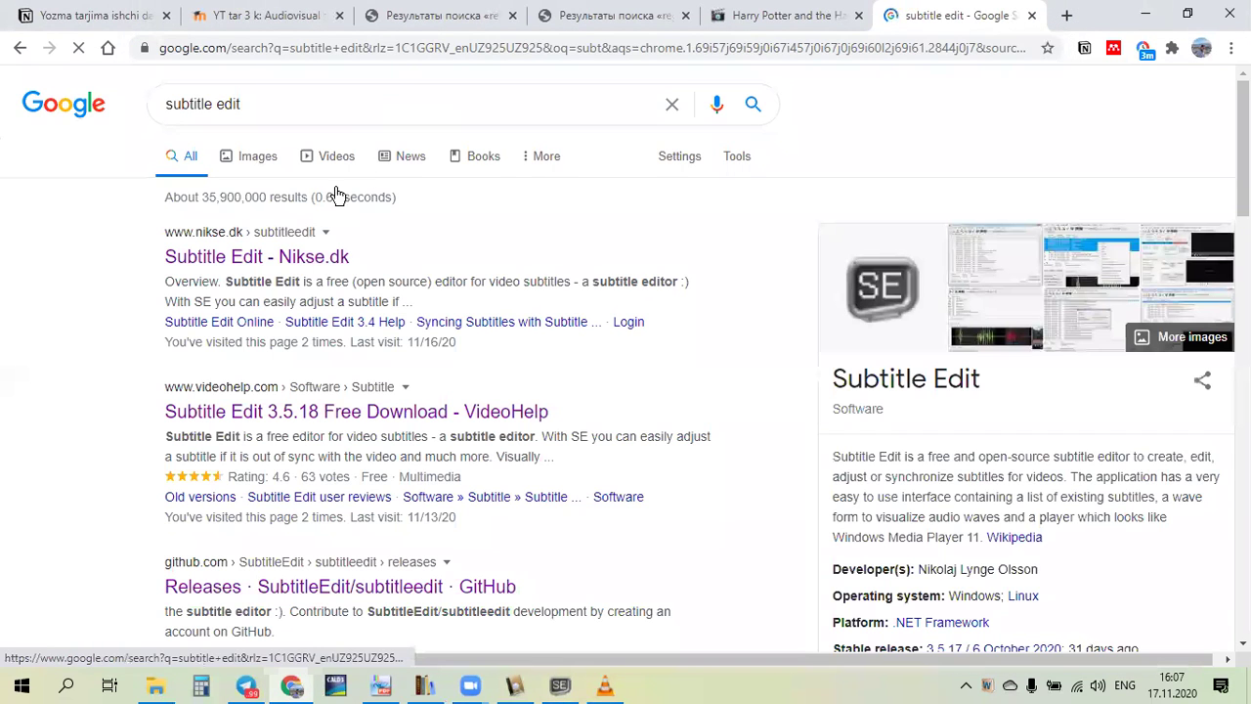
click(249, 262)
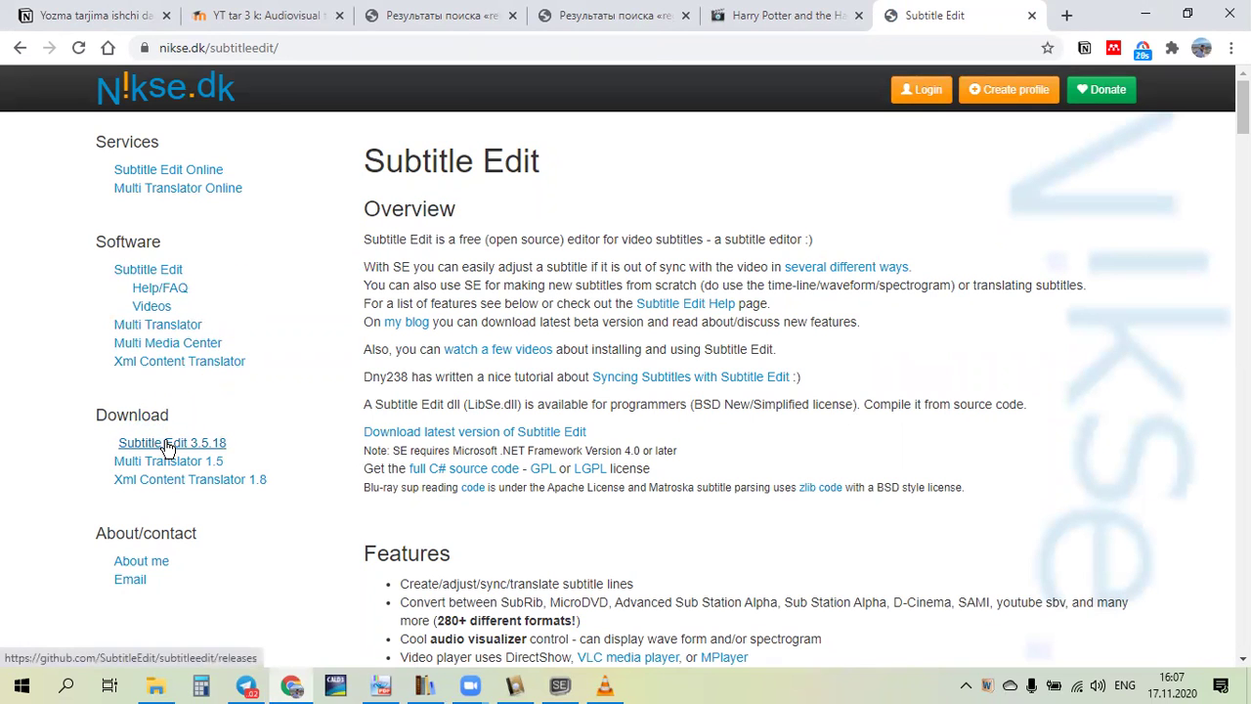
Open the Subtitle Edit 3.5.18 download page on GitHub and locate the SubtitleEdit-3.5.18-Setup.zip Windows installer.
click(167, 445)
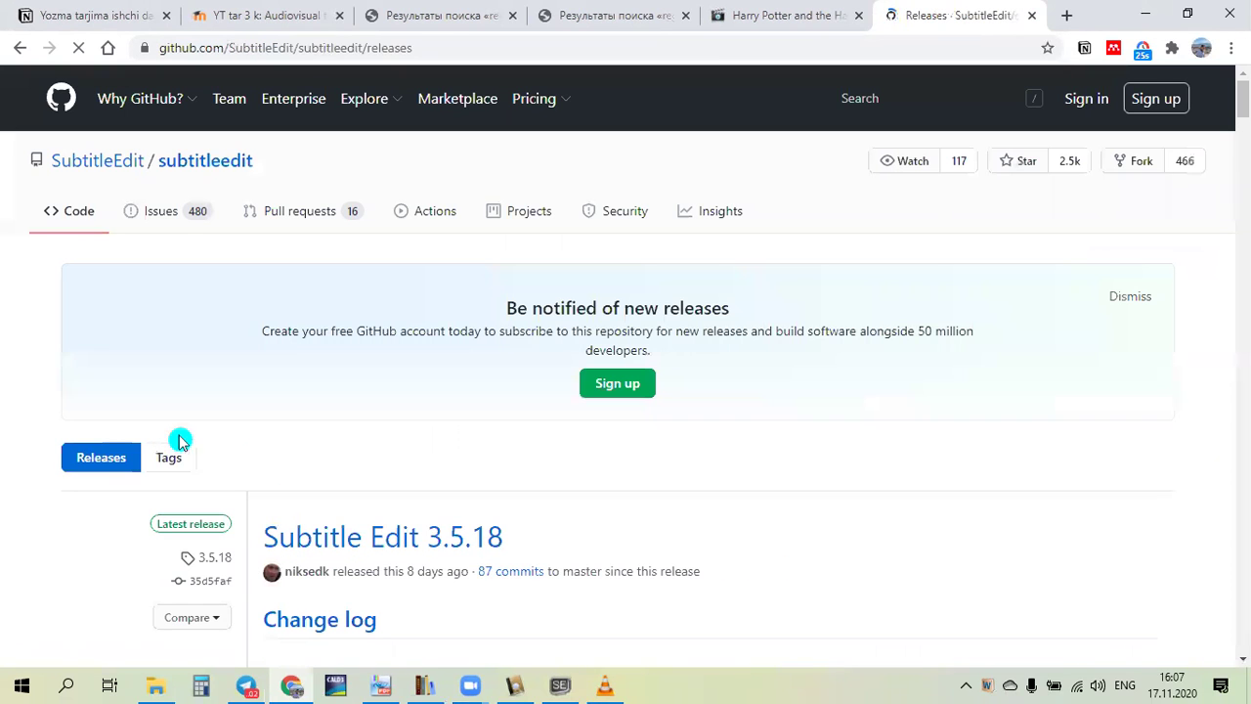
scroll(940, 254, down, 3)
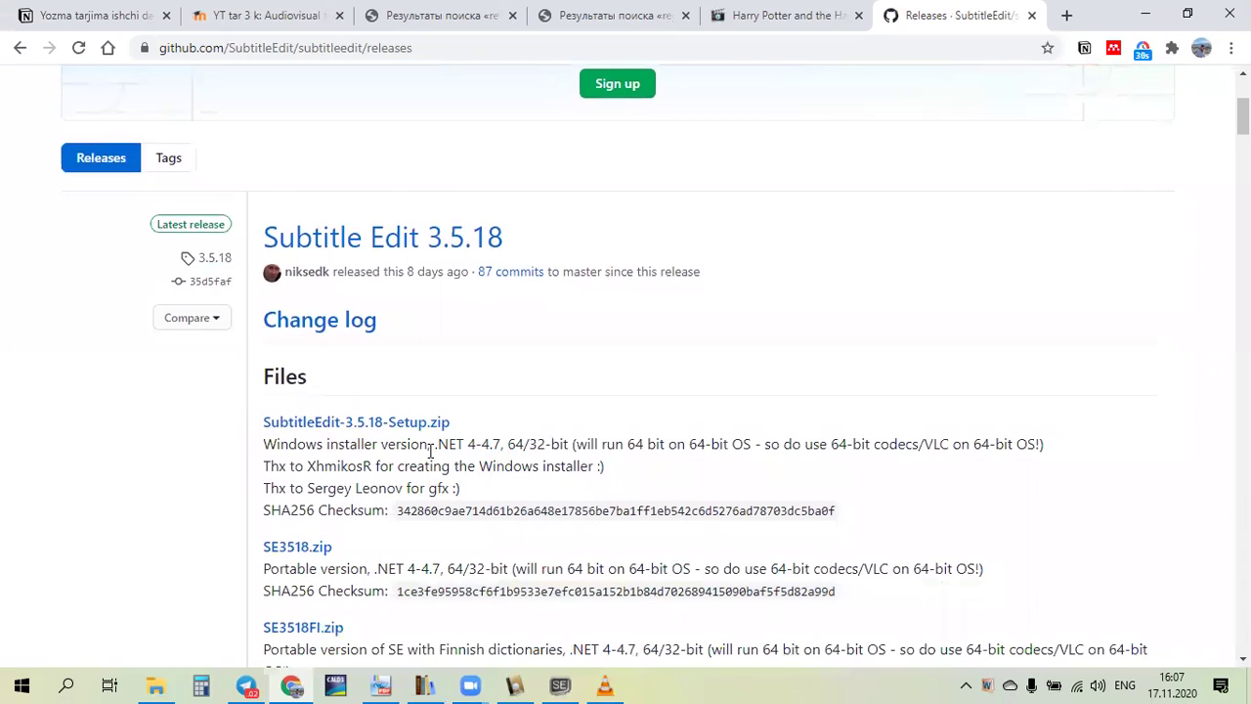
click(327, 440)
Switch to Subtitle Edit, maximize its window and open Avengers_Infinity_War_2018.srt from the 1. DOWNLOADS 2020 folder.
click(556, 688)
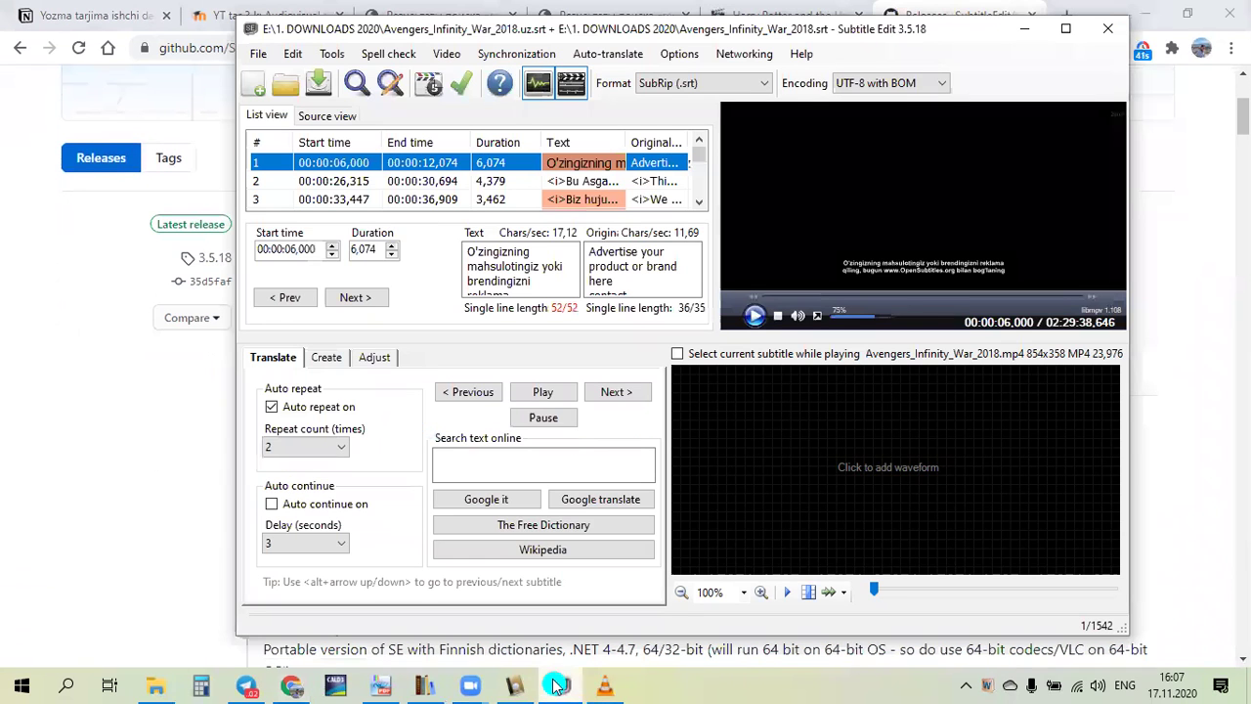
click(1063, 31)
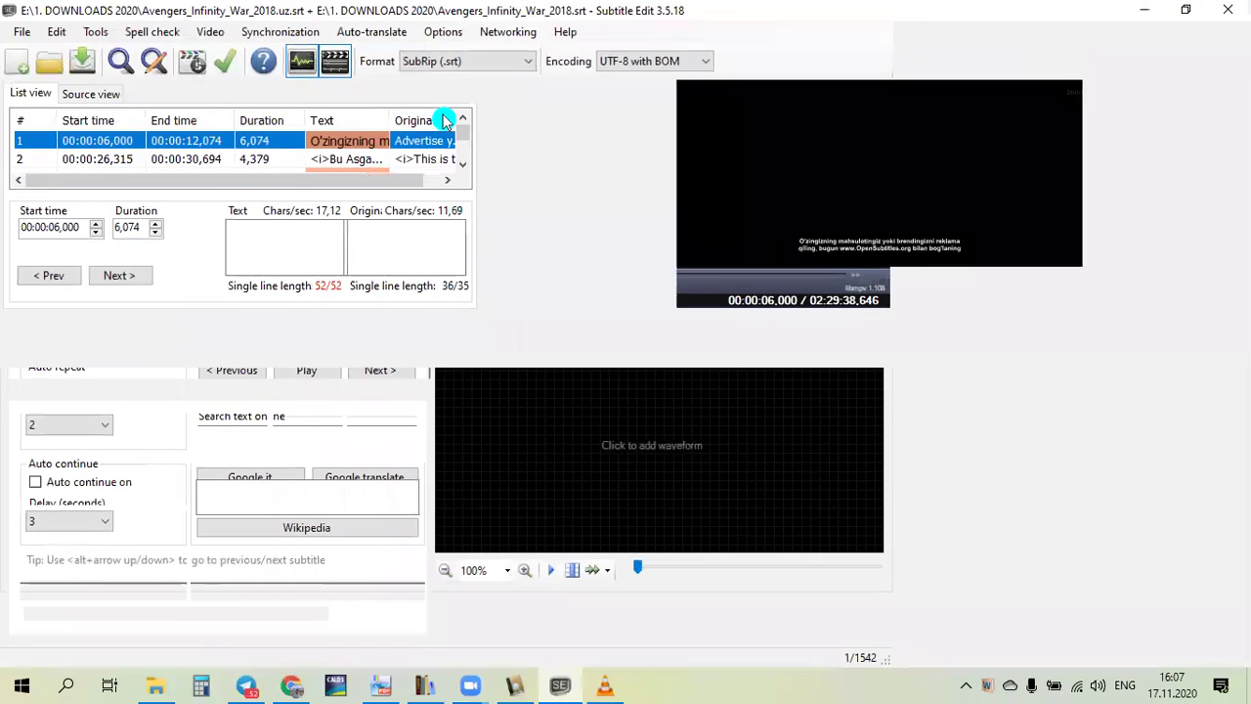
click(19, 32)
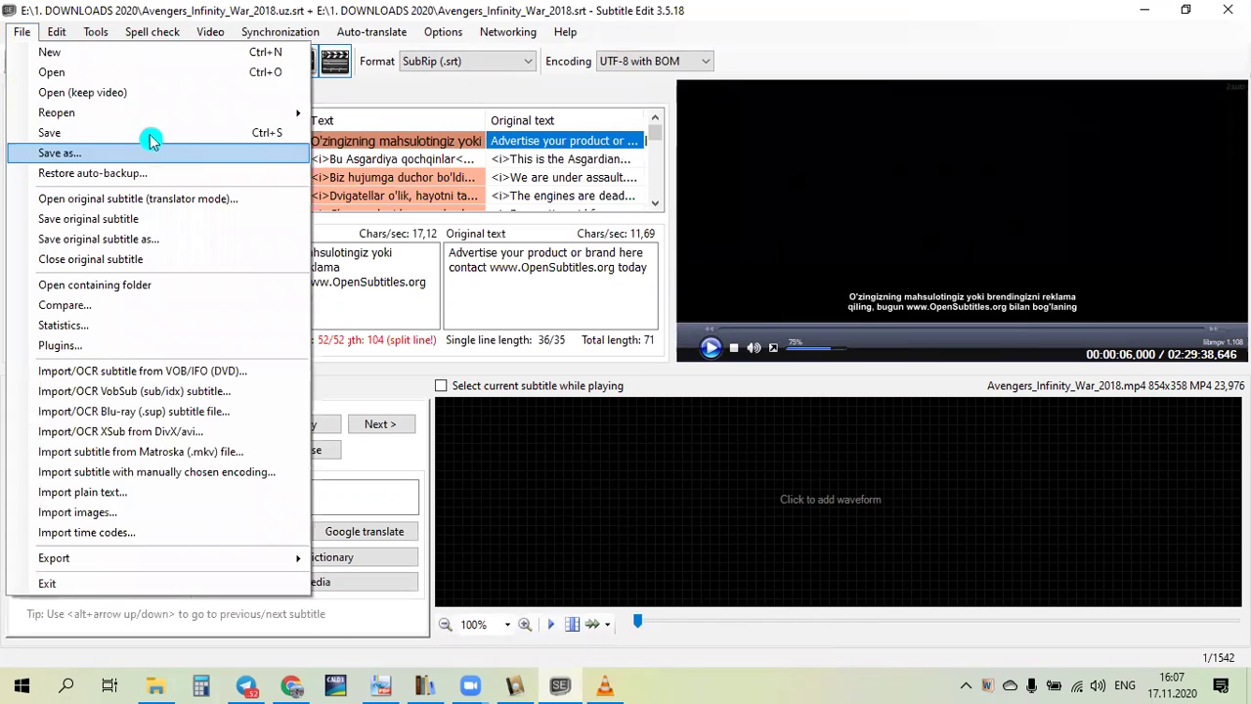
click(123, 69)
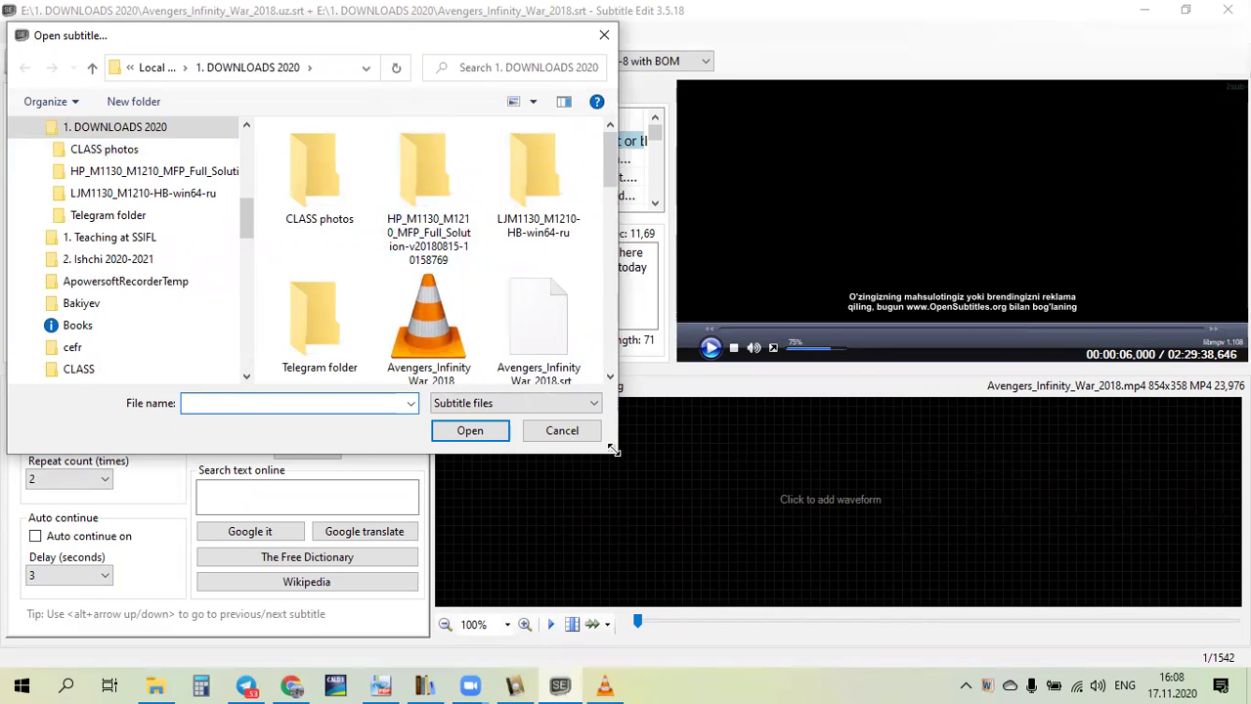
drag(613, 448, 696, 510)
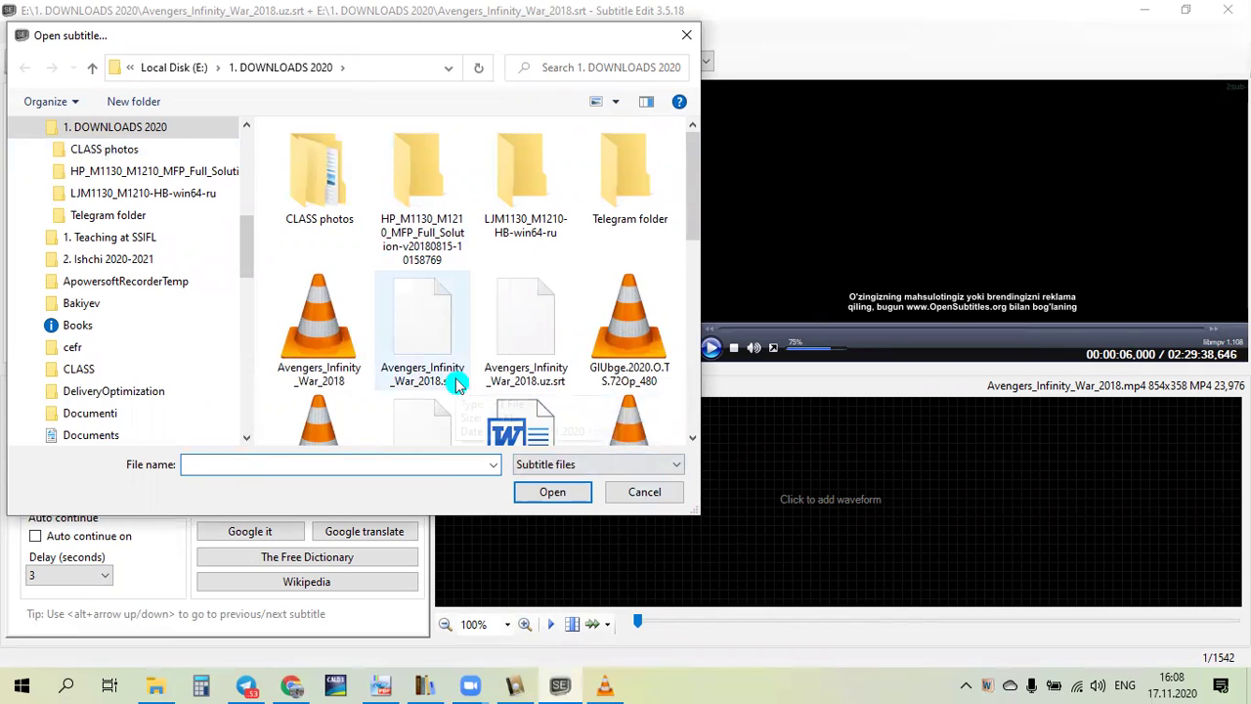
click(421, 378)
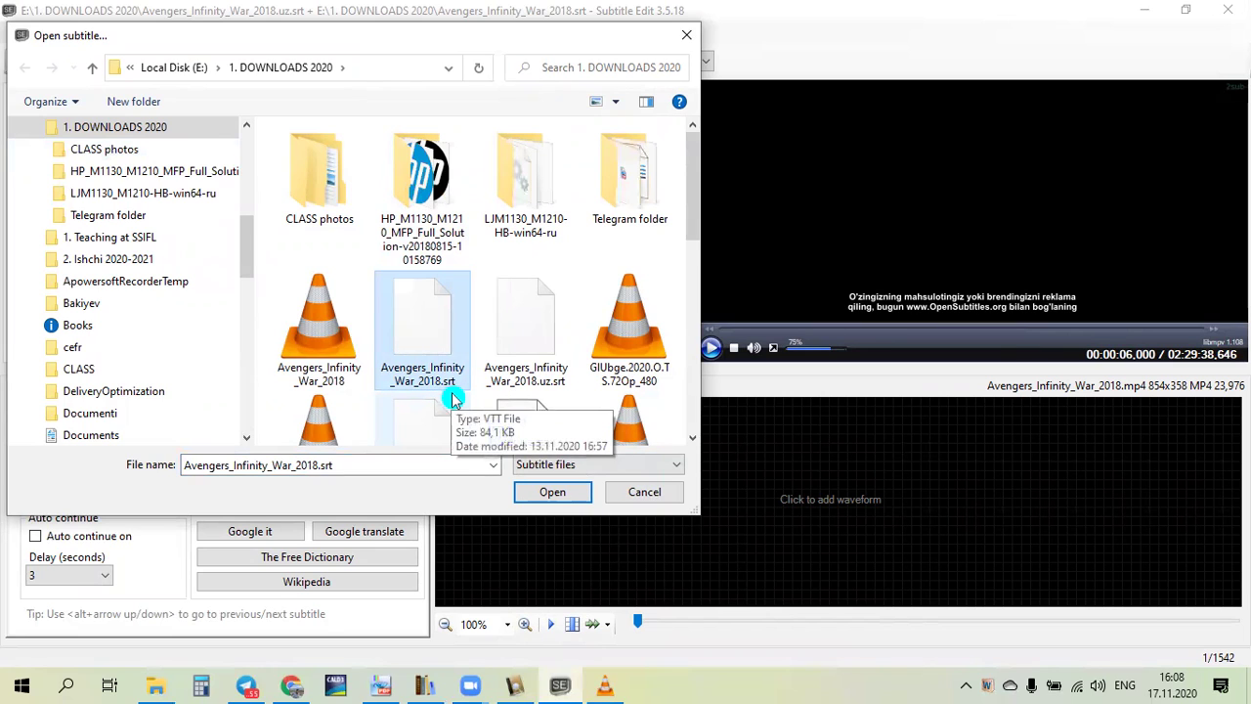
click(693, 439)
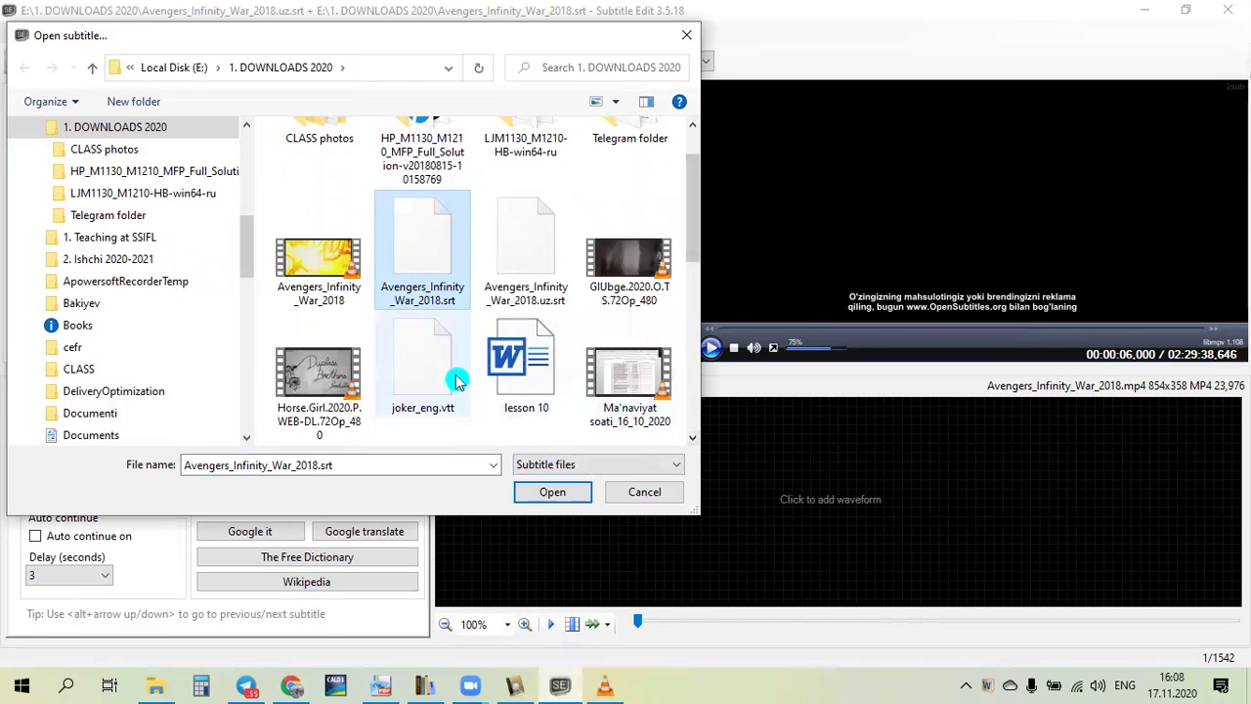
mouse_move(435, 262)
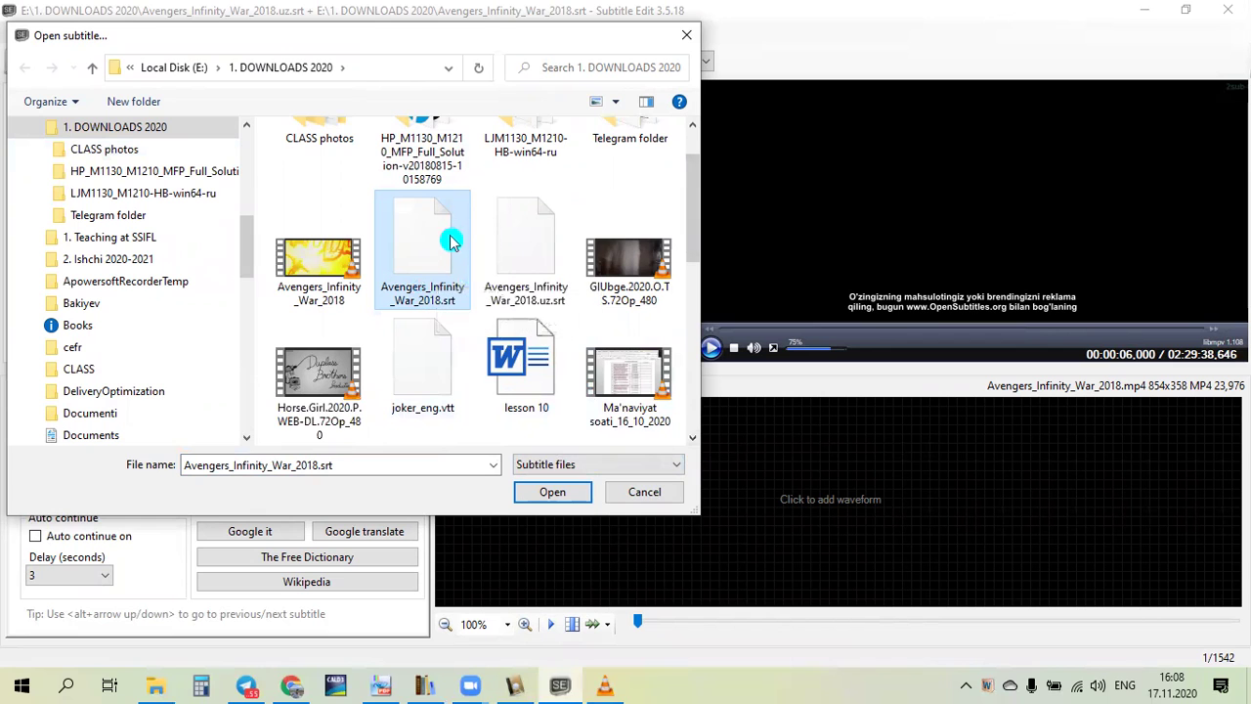
click(552, 492)
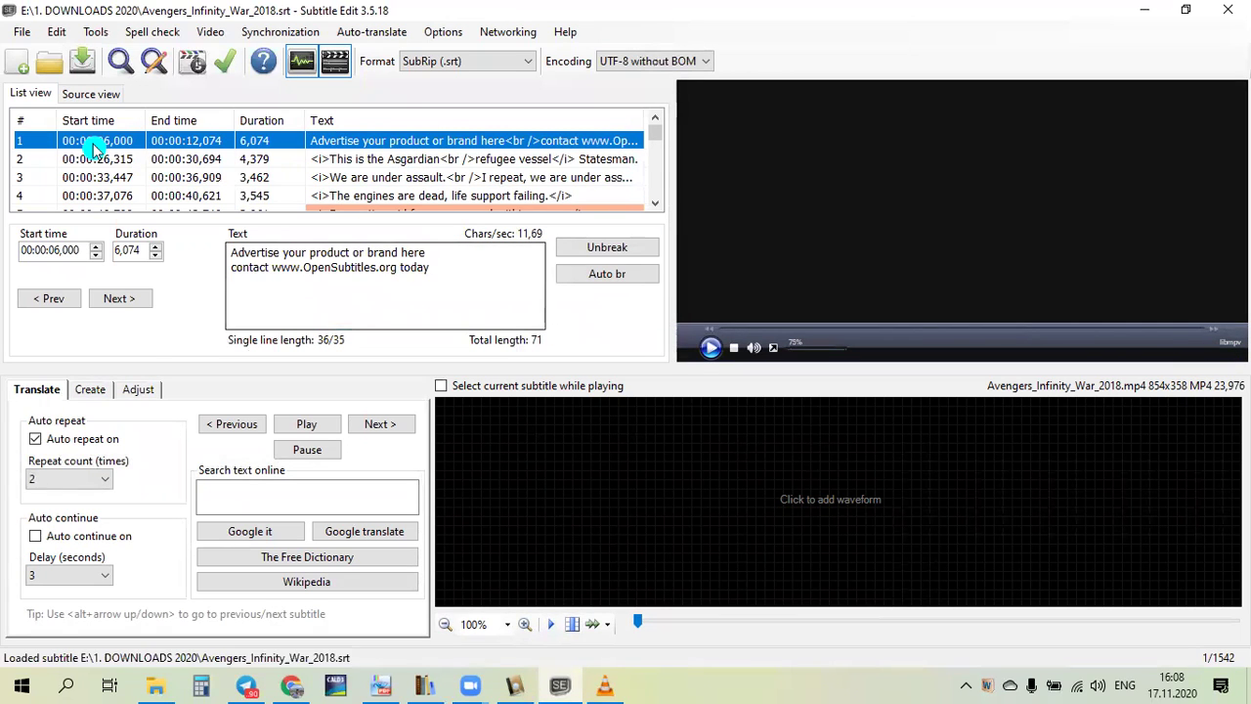
Select the second subtitle line and examine its English text and formatting tags in the text box.
click(194, 160)
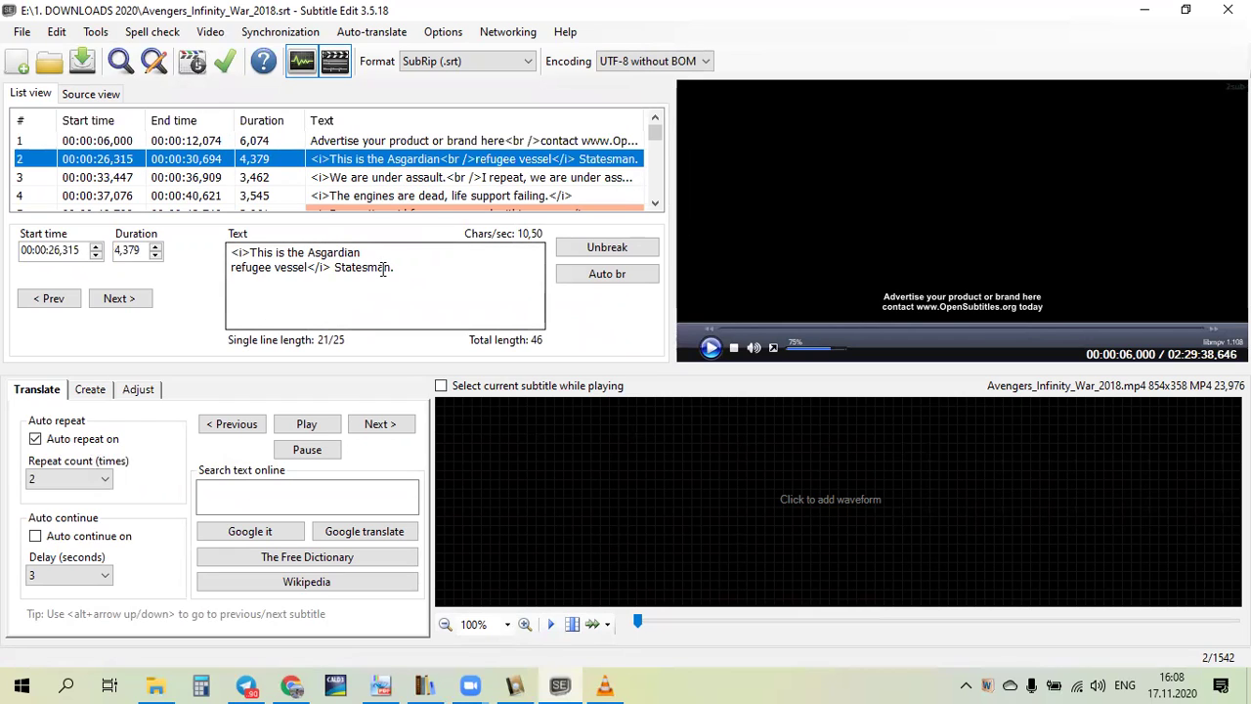
drag(396, 269, 235, 252)
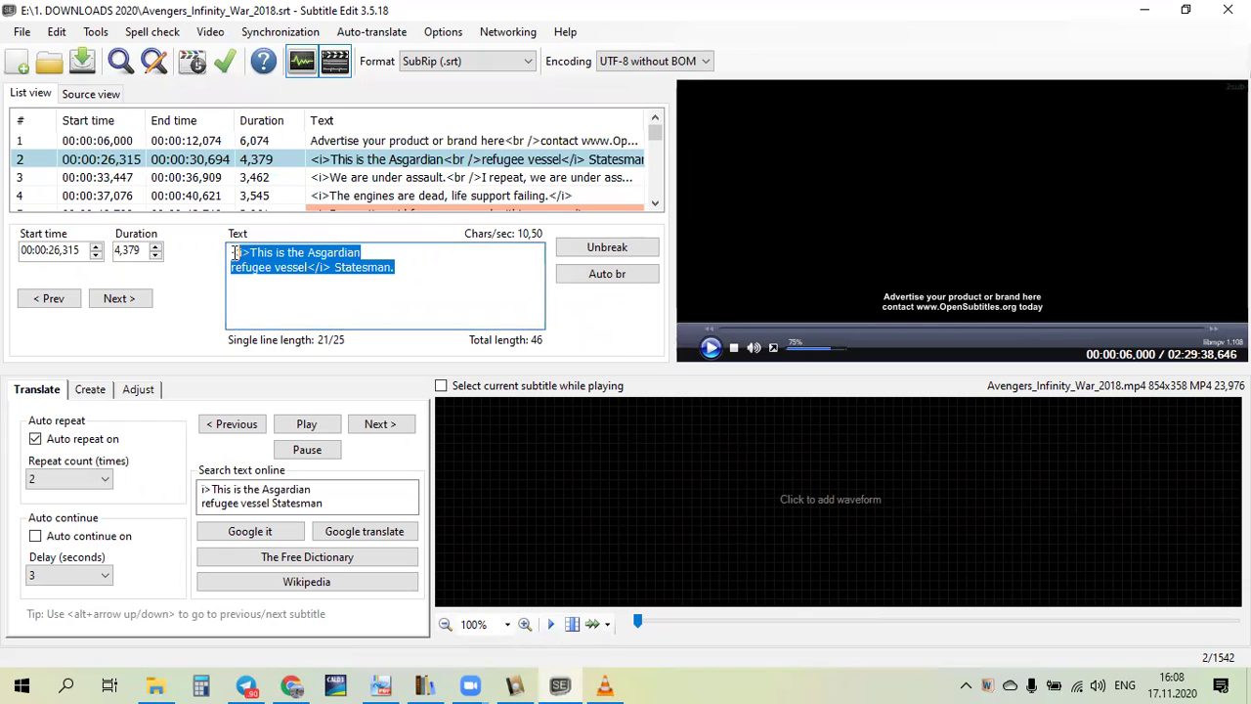
click(283, 253)
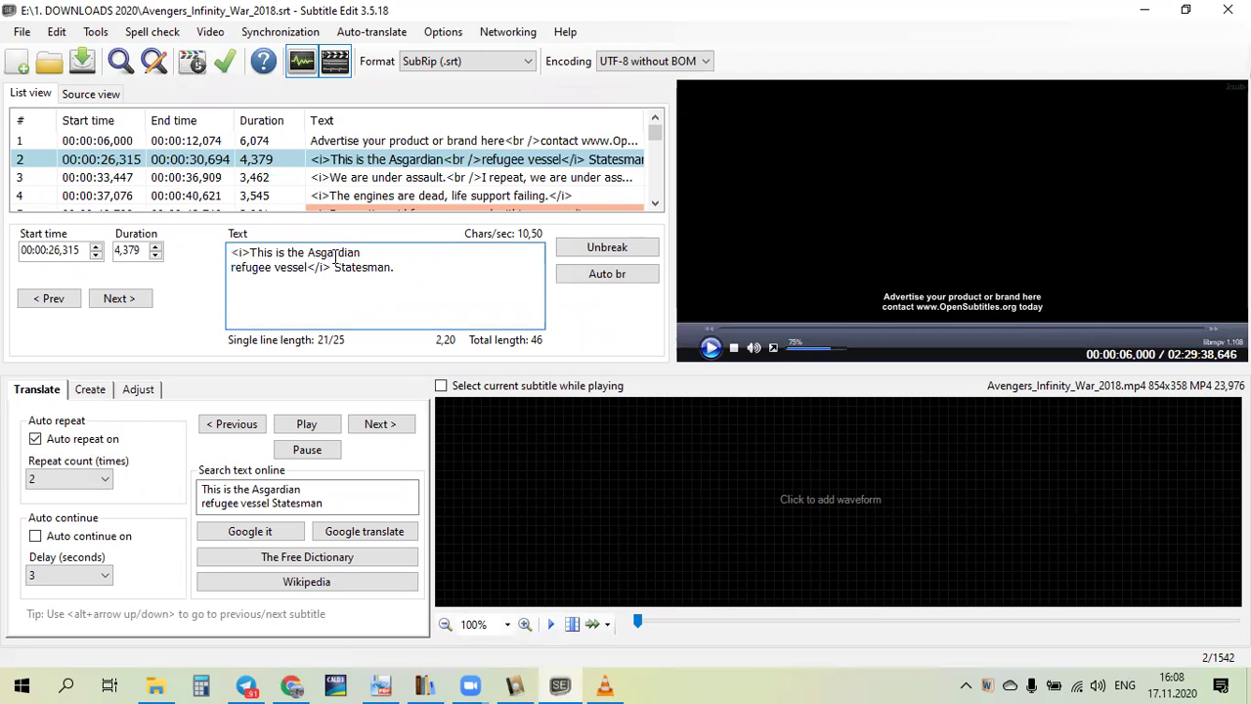
click(326, 253)
Auto-translate all subtitles from English to Uzbek with Google Translate and accept the translation.
click(378, 41)
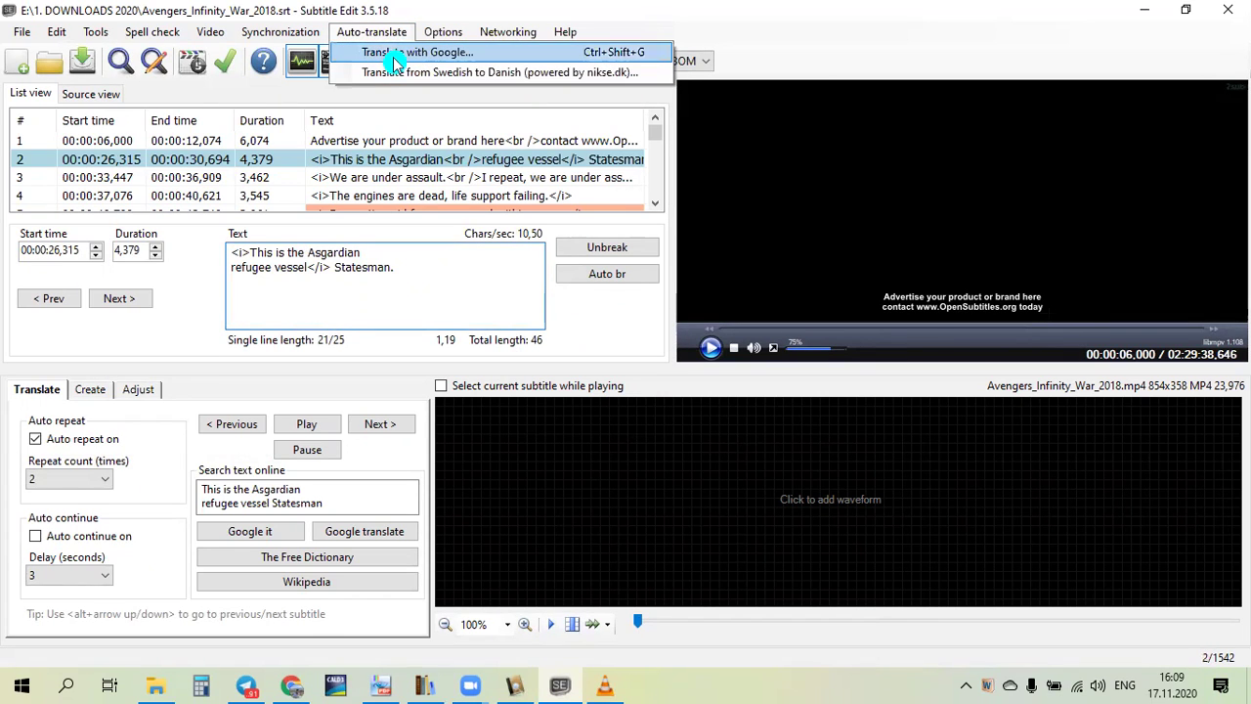
click(394, 57)
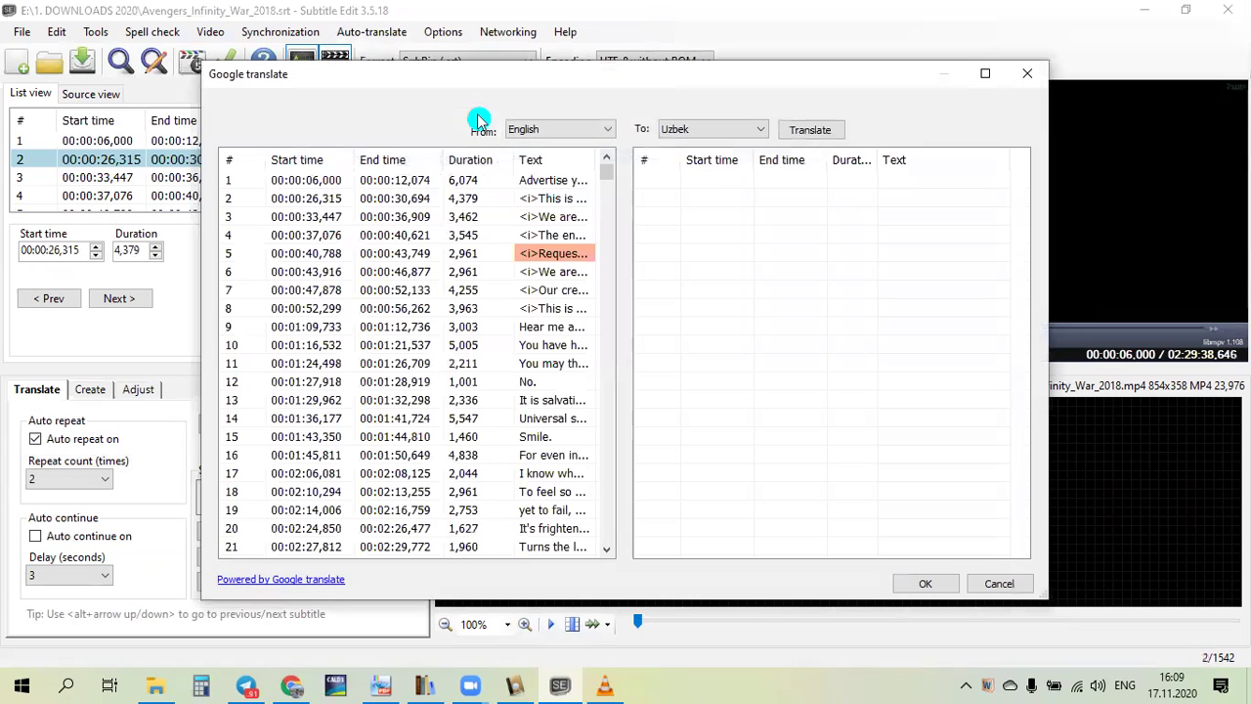
click(678, 128)
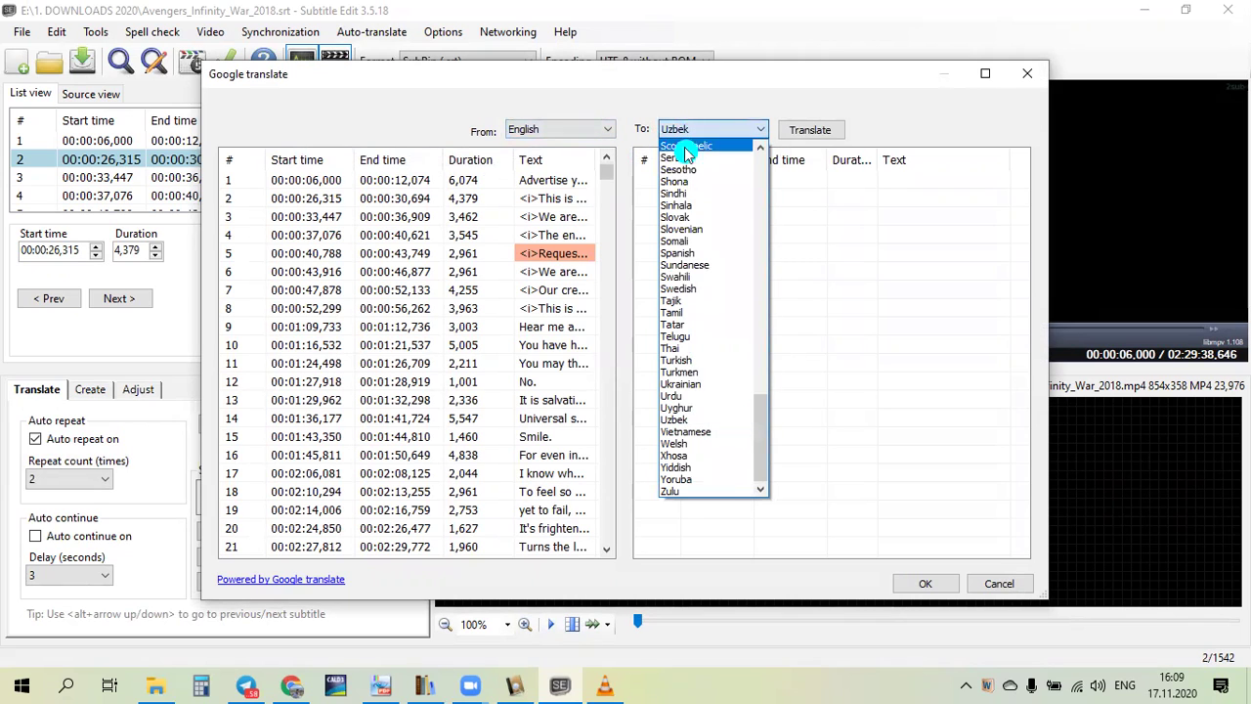
click(681, 420)
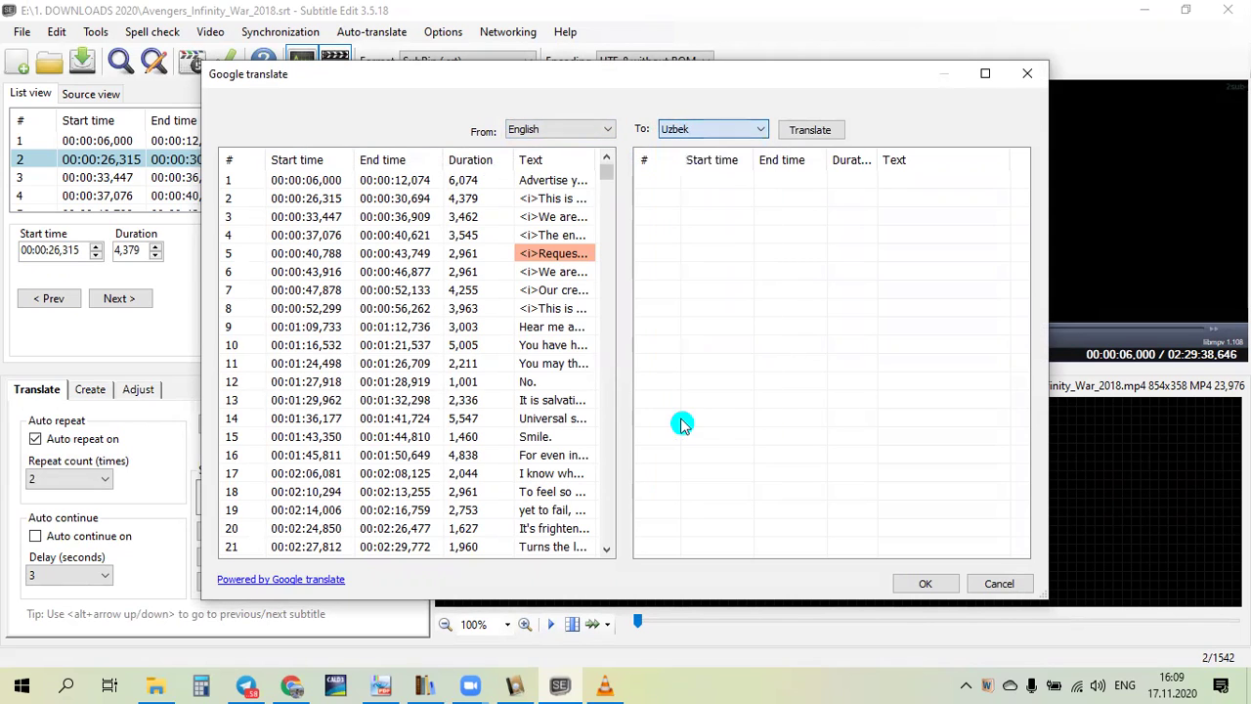
click(811, 132)
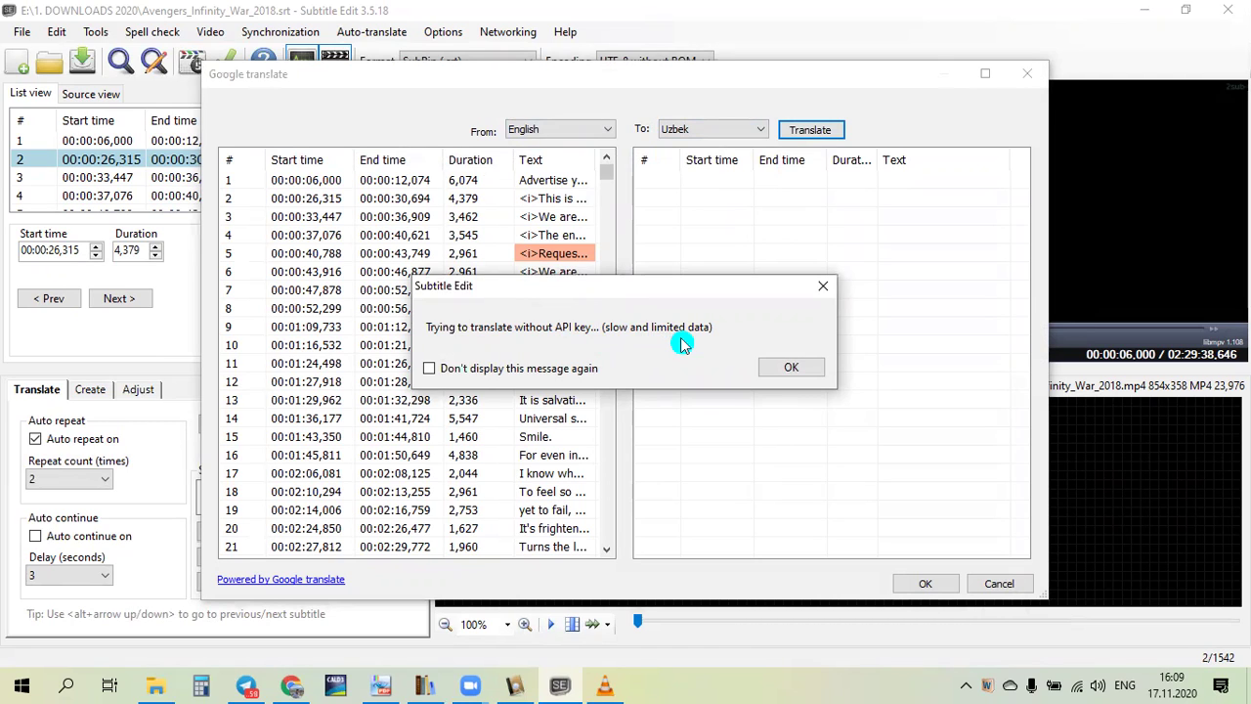
click(786, 368)
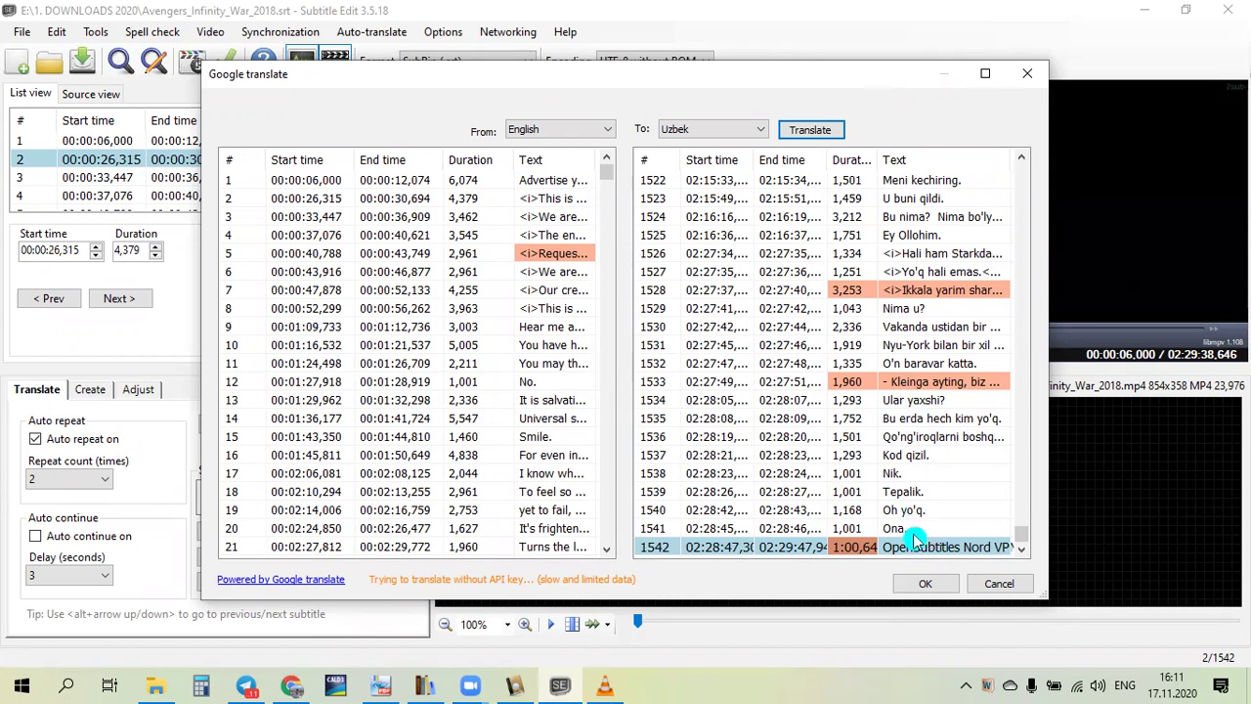
click(918, 589)
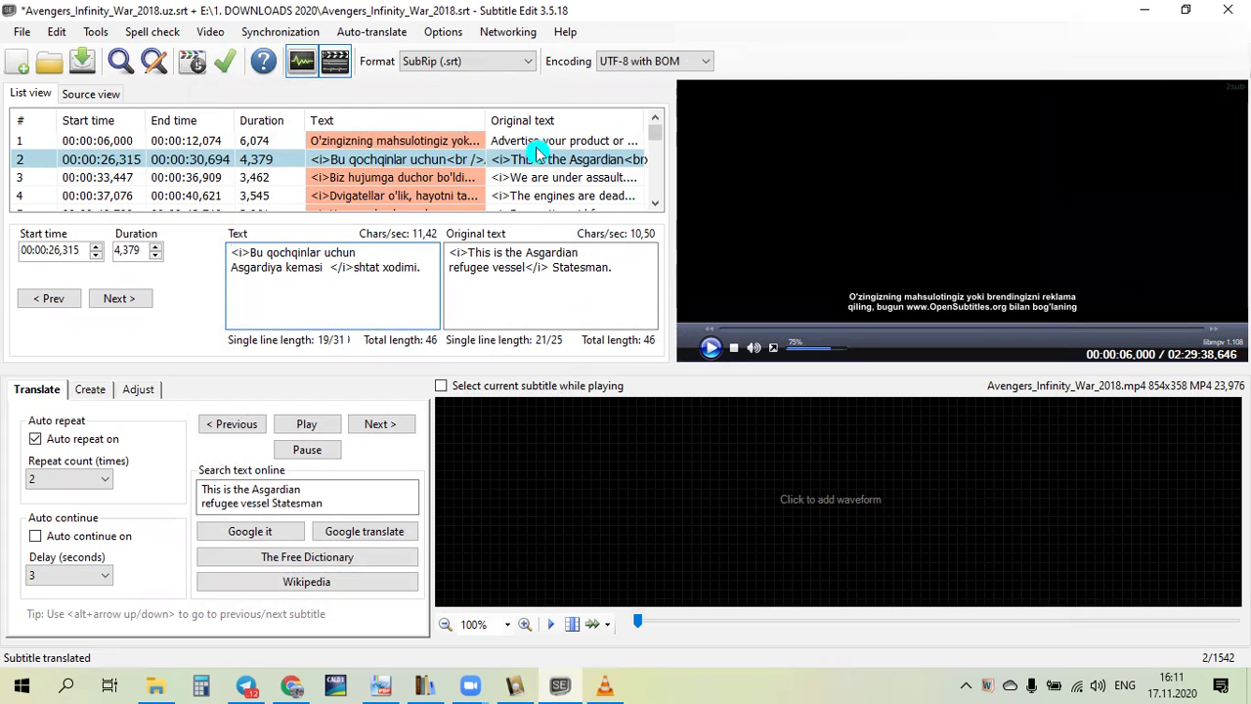
Compare the Uzbek translations of subtitle lines 2, 3 and 4 with their original English text.
click(342, 267)
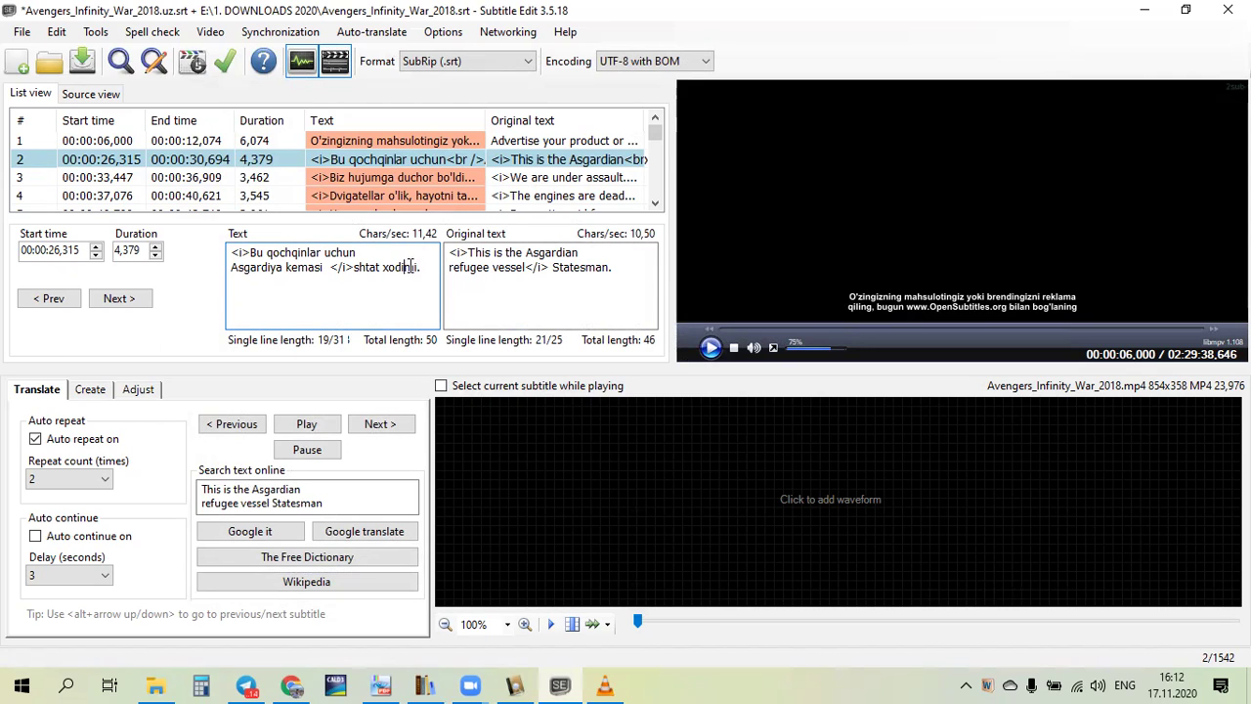
double_click(587, 265)
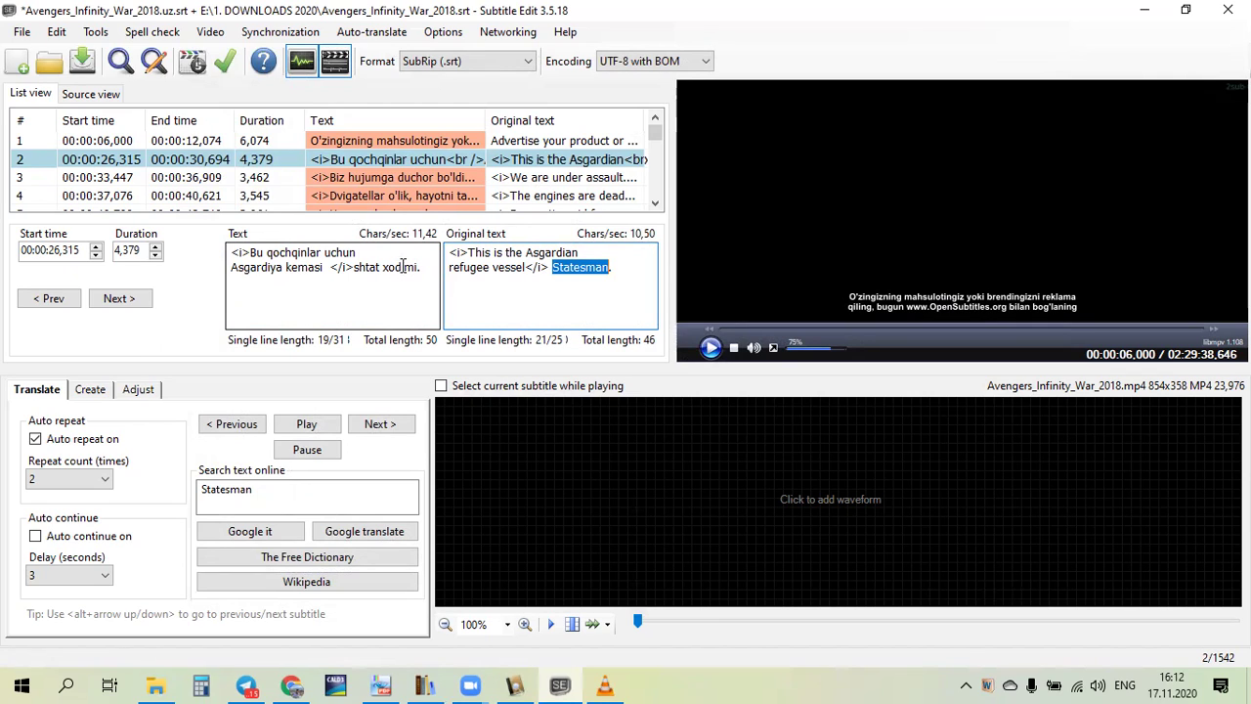
drag(252, 253, 332, 267)
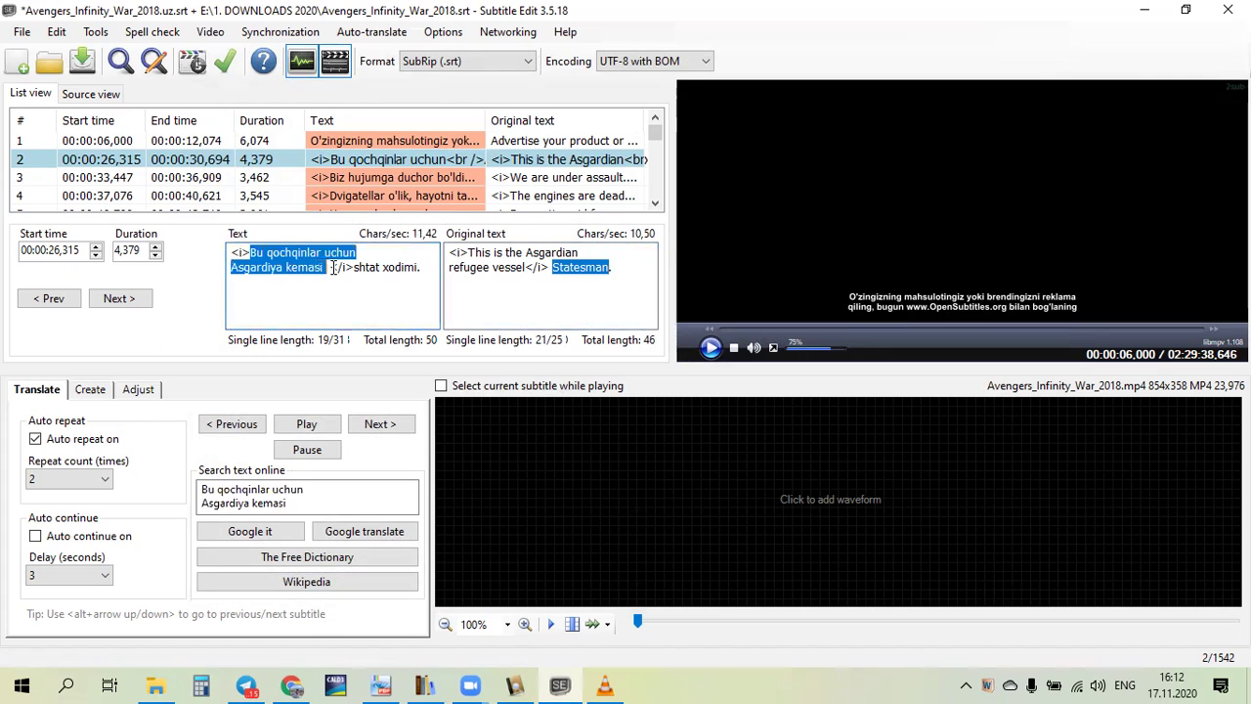
click(386, 265)
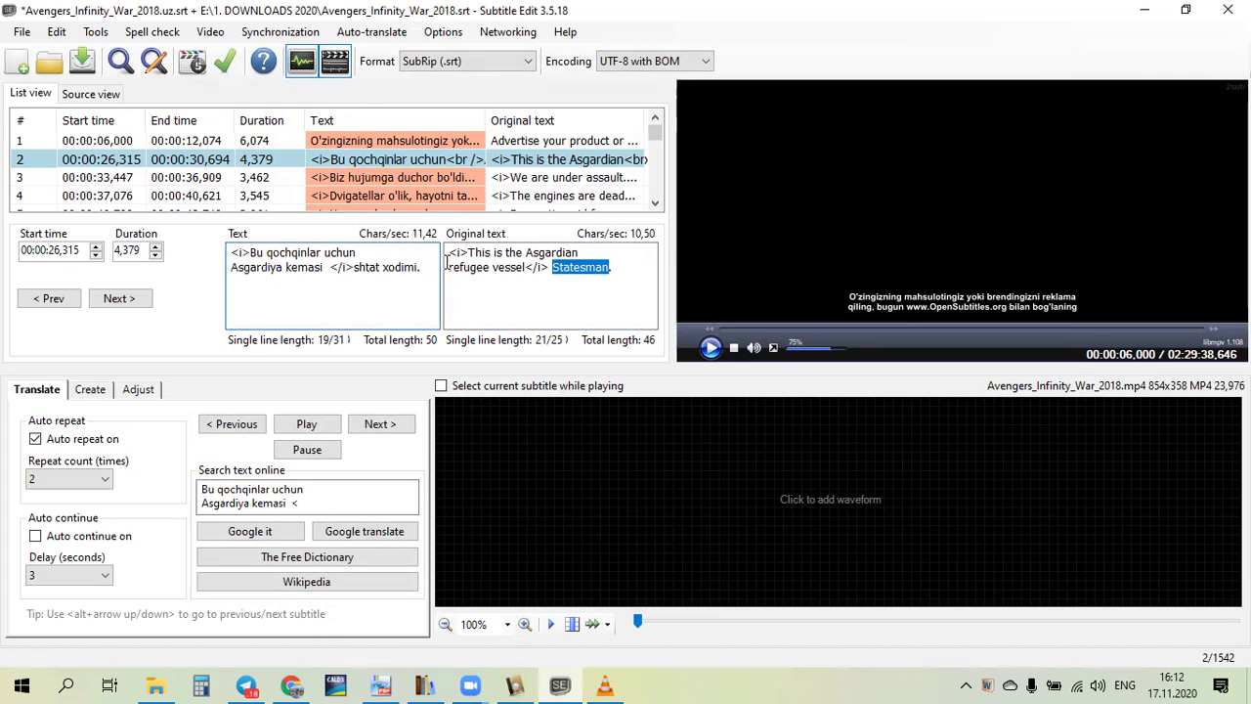
click(430, 178)
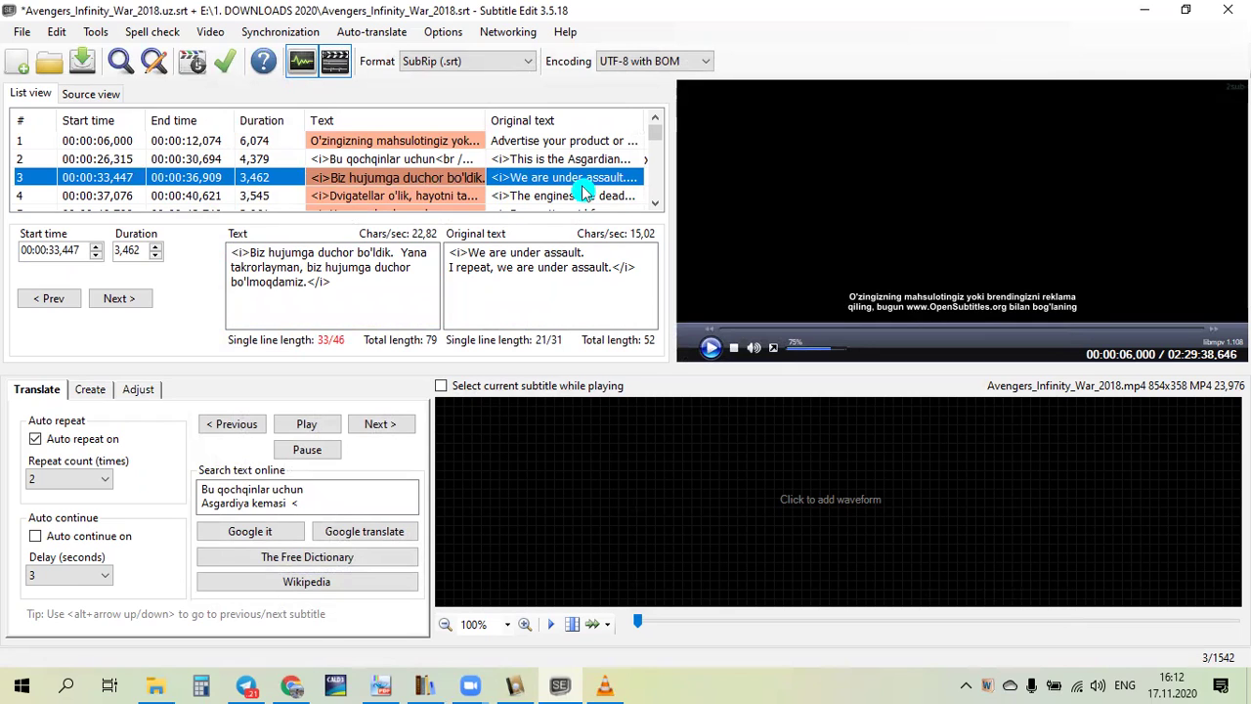
click(376, 266)
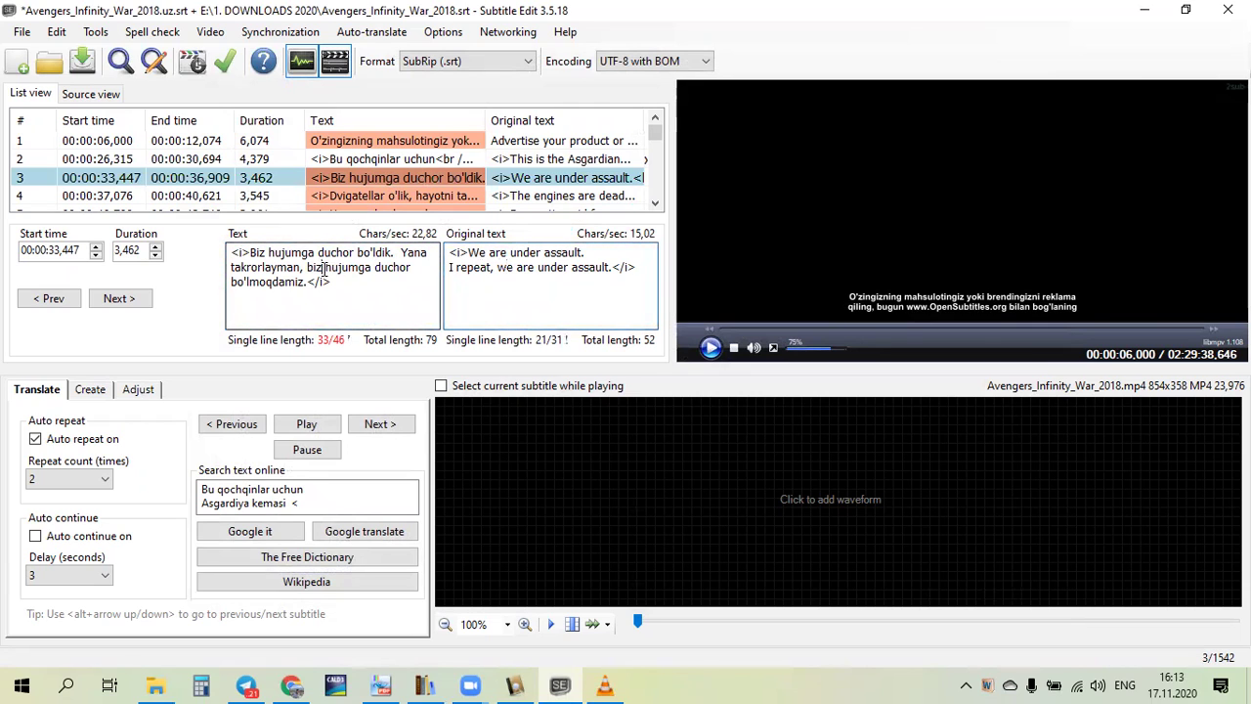
click(657, 203)
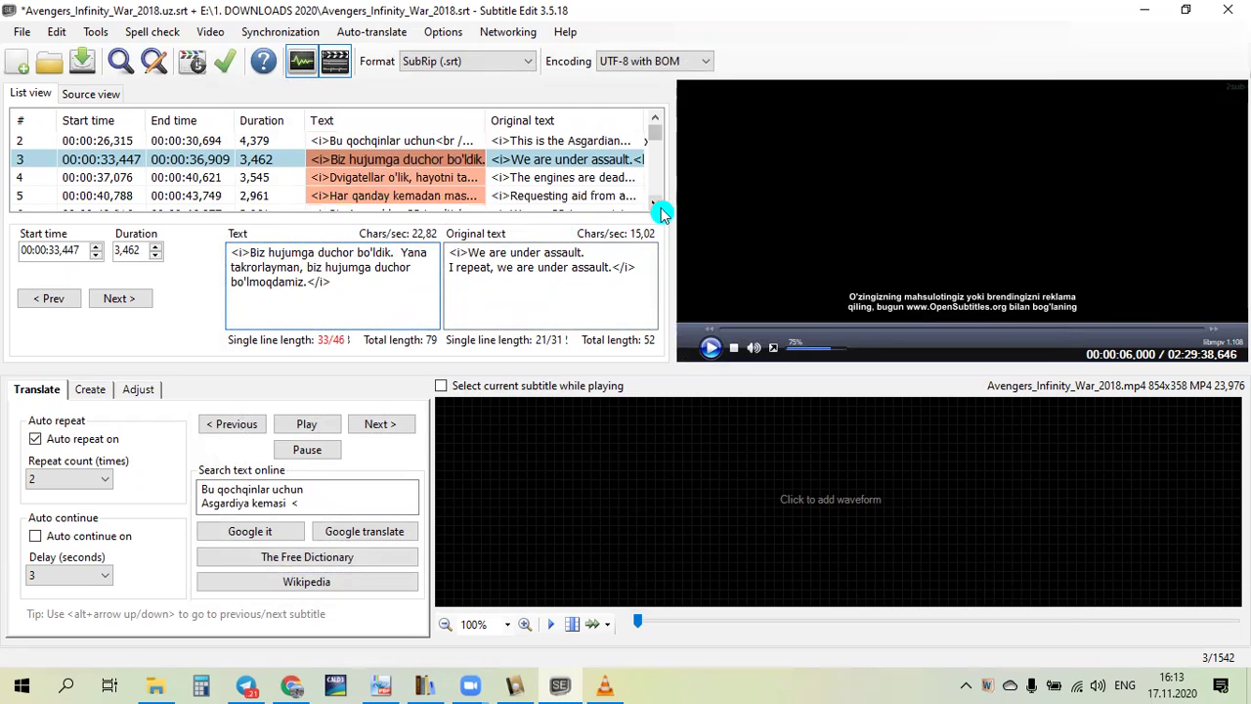
click(439, 177)
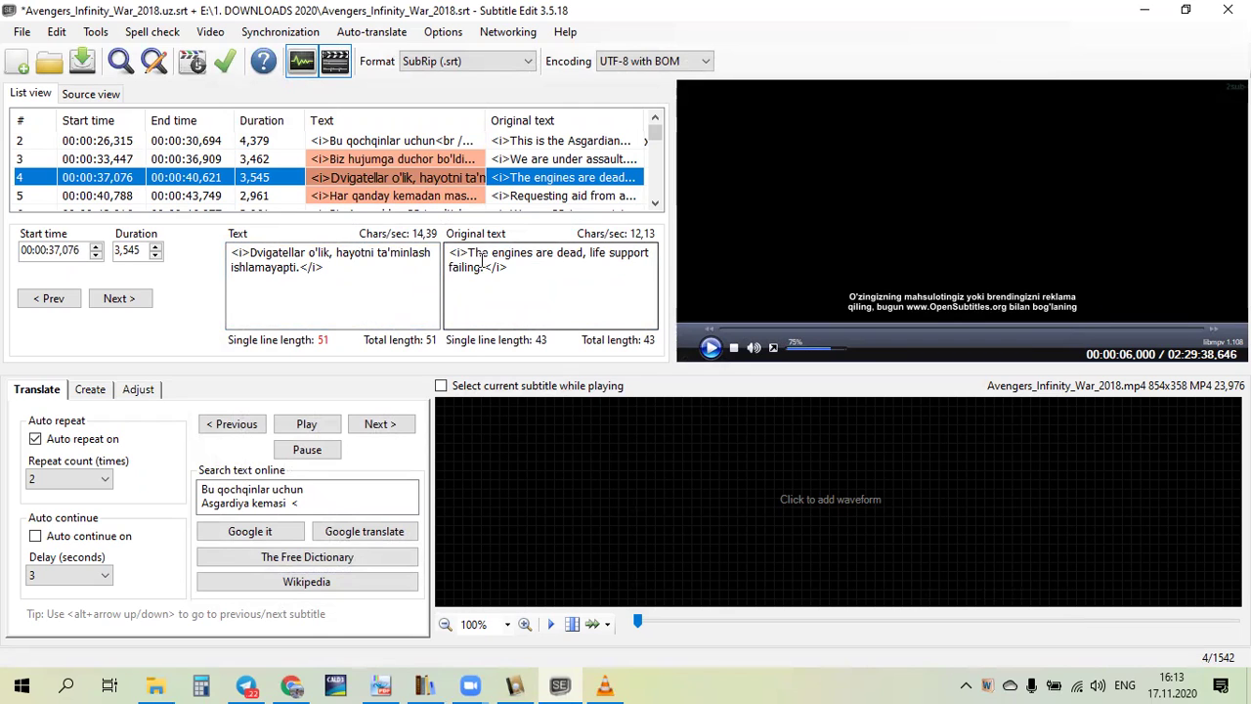
click(308, 253)
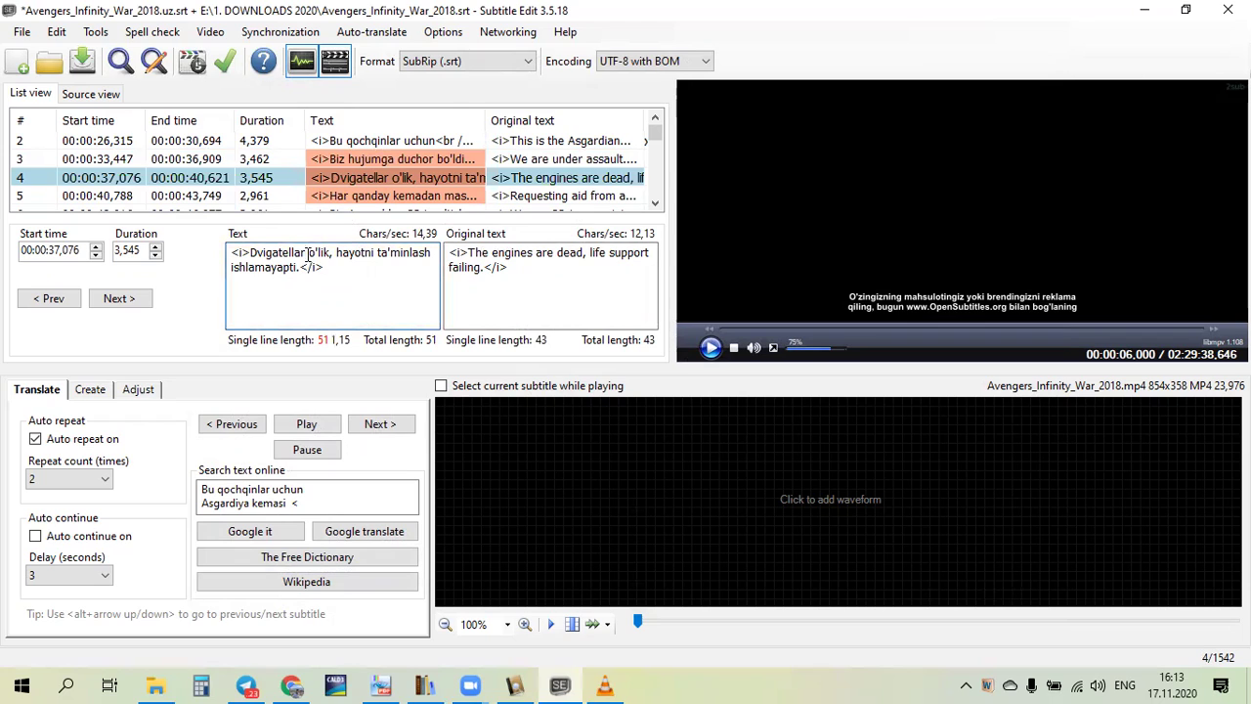
click(327, 253)
click(656, 202)
click(656, 202)
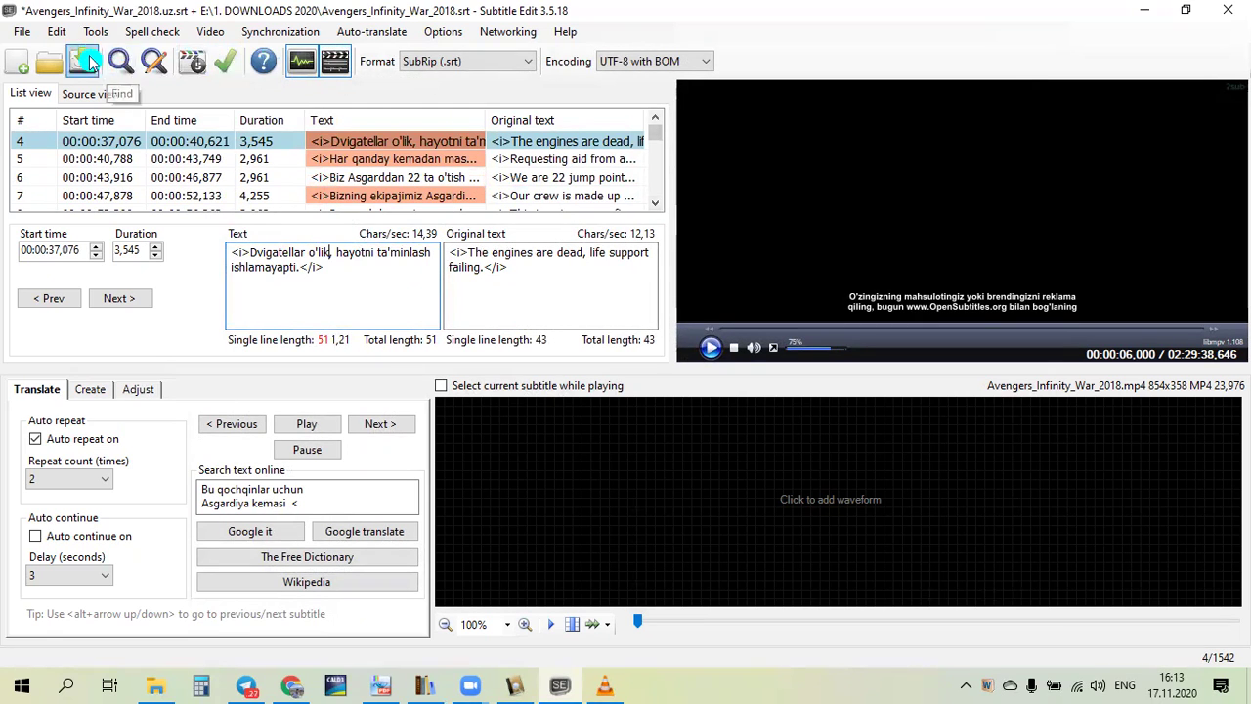
Save the translated subtitles in SubRip format as 123Avengers_Infinity_War_2018.uz in the 1. DOWNLOADS 2020 folder.
click(27, 35)
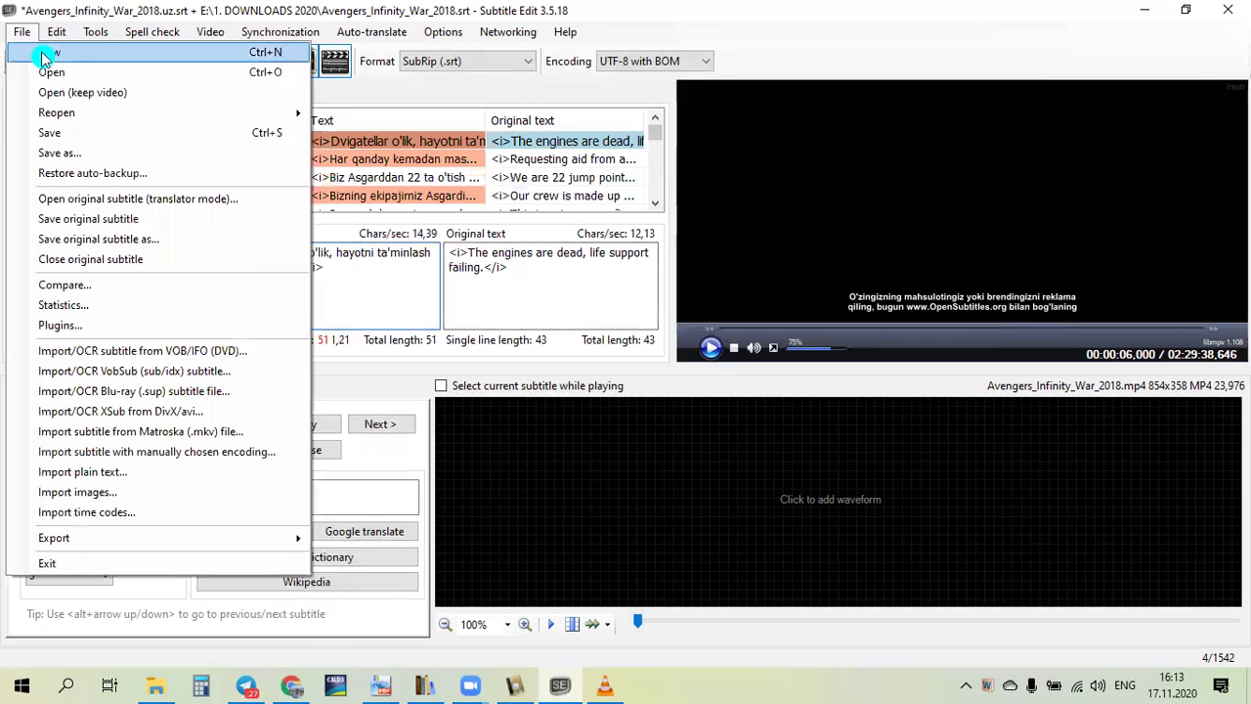
click(98, 154)
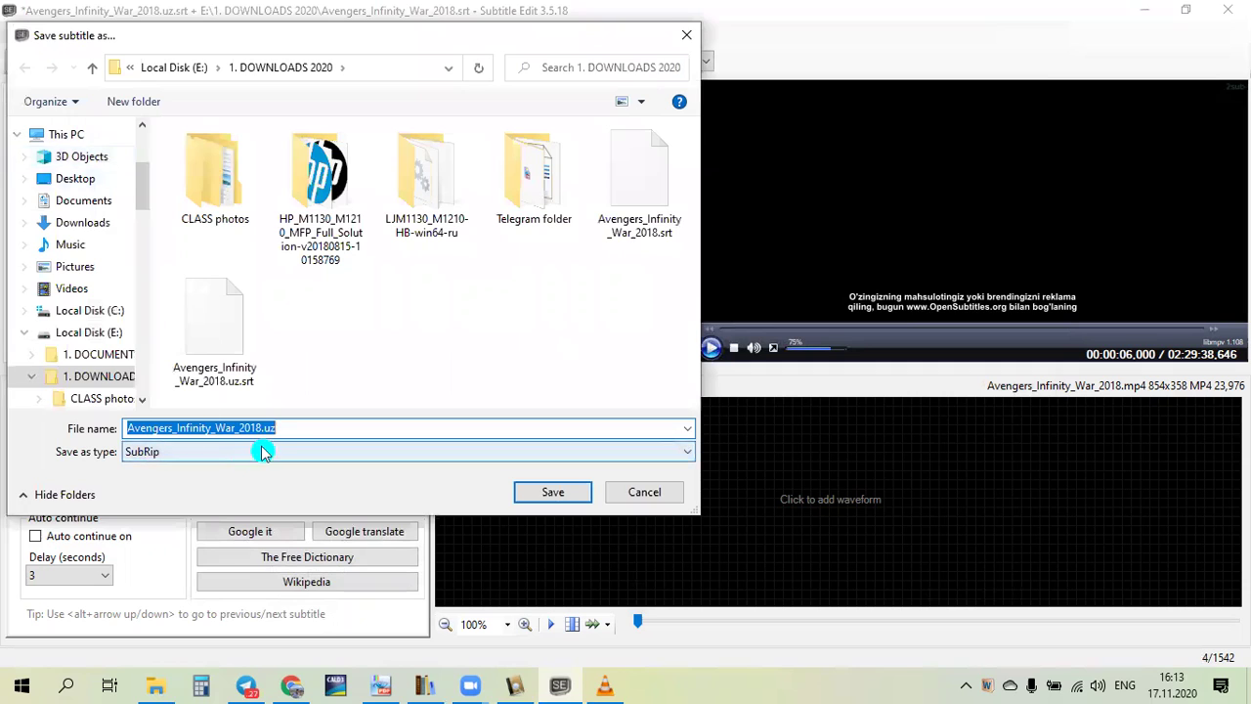
click(128, 428)
text(123)
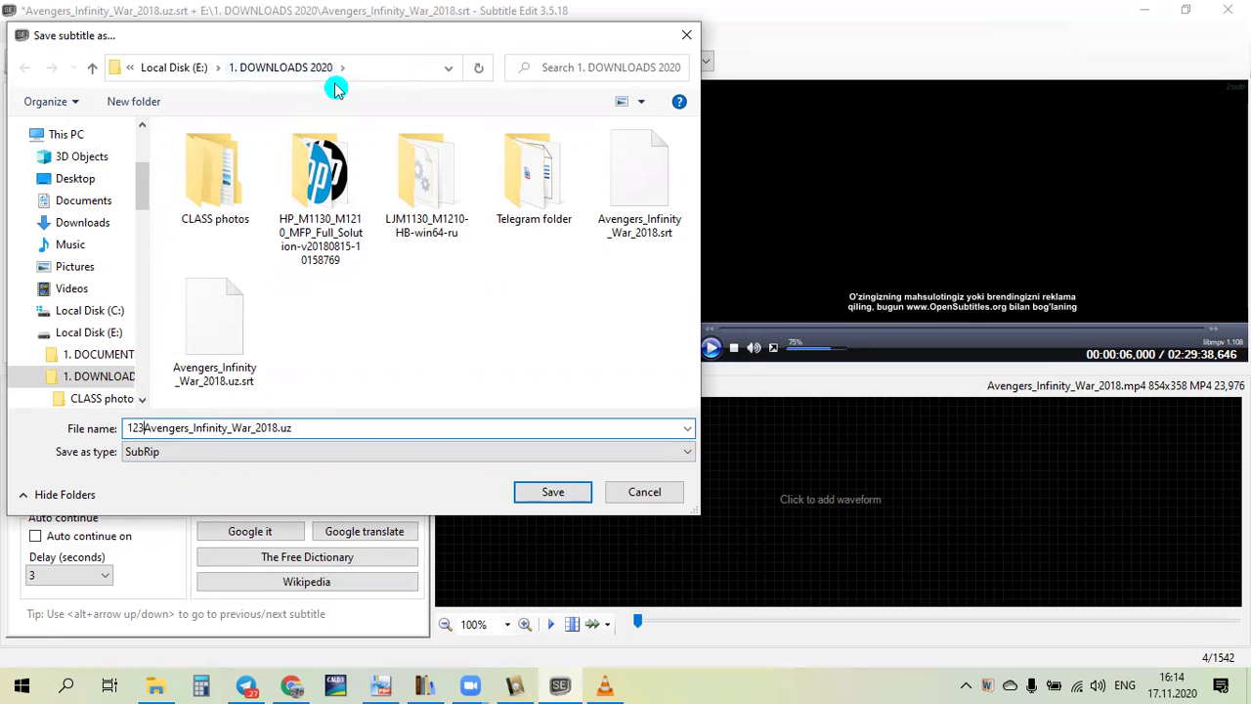
click(550, 491)
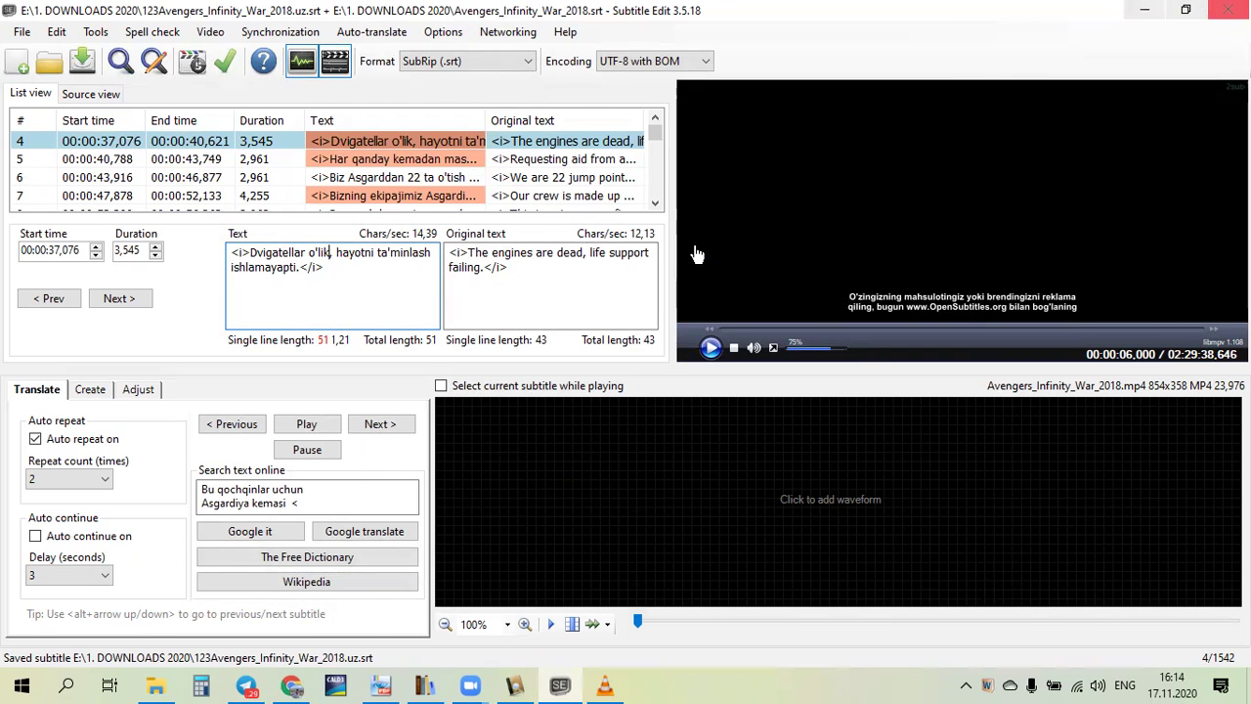
Switch to VLC and add the subtitle file 123Avengers_Infinity_War_2018.uz.srt from the 1. DOWNLOADS 2020 folder to the movie.
click(562, 688)
click(563, 688)
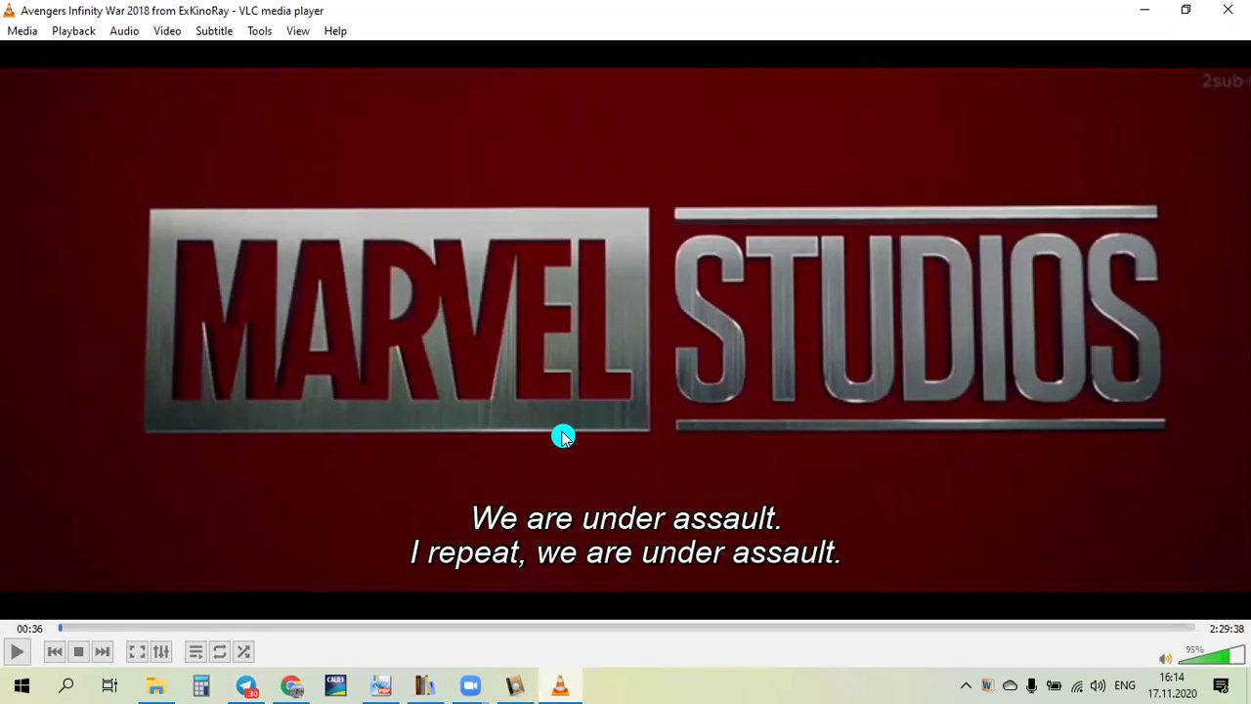
click(216, 32)
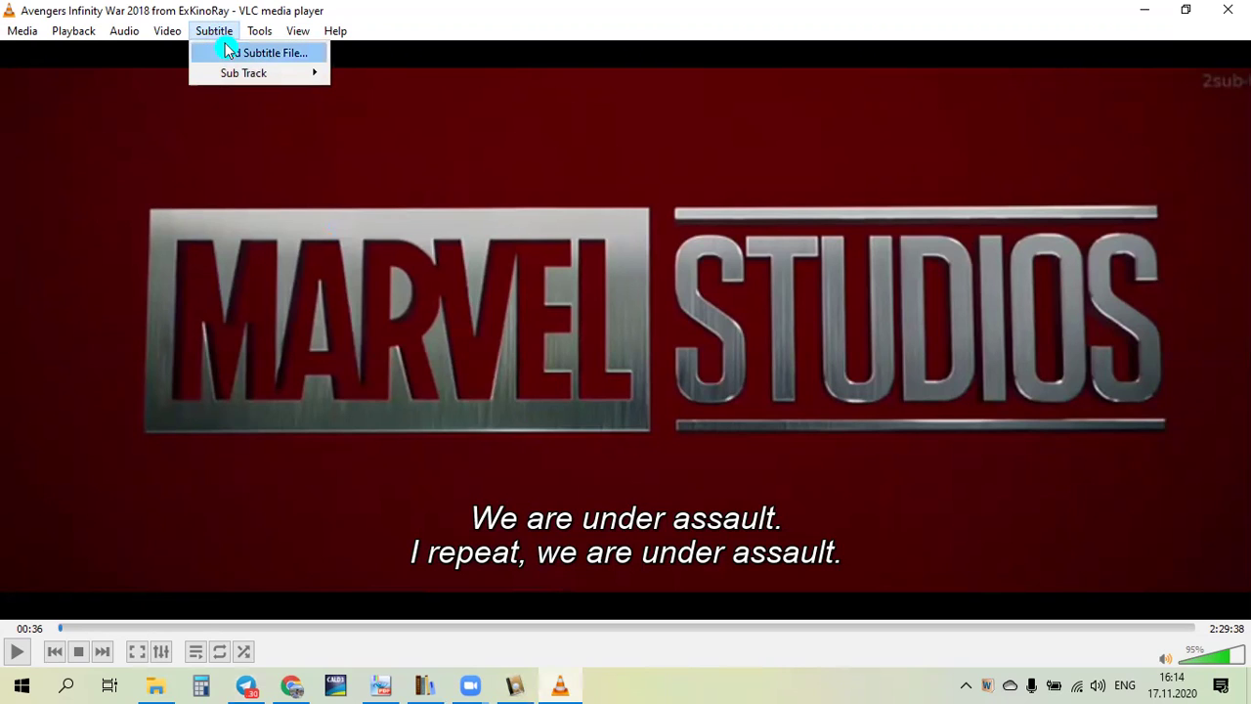
click(284, 64)
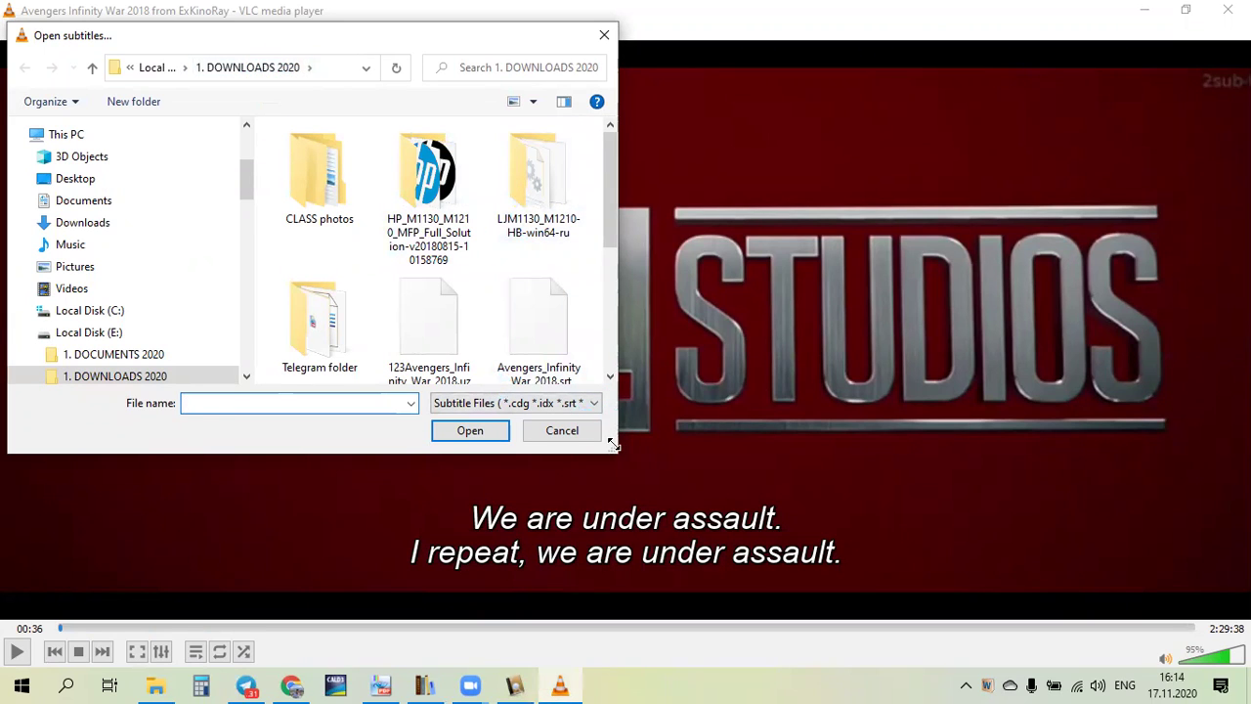
drag(614, 445, 669, 497)
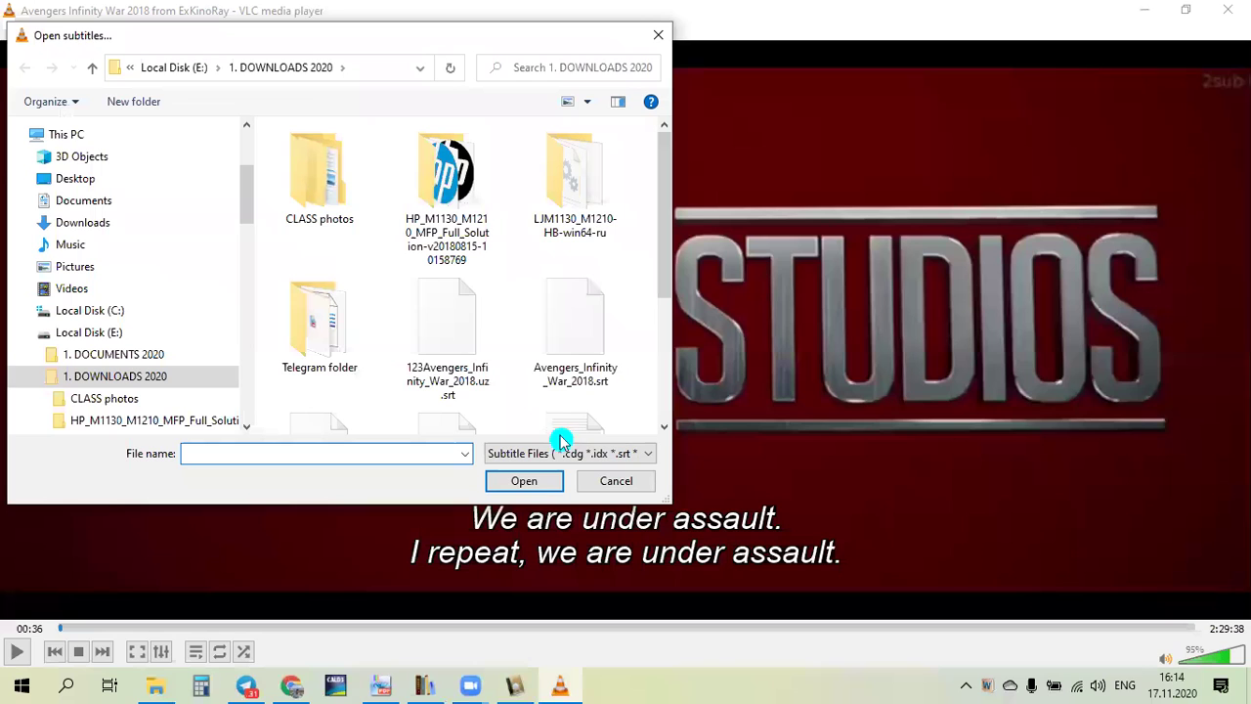
click(435, 350)
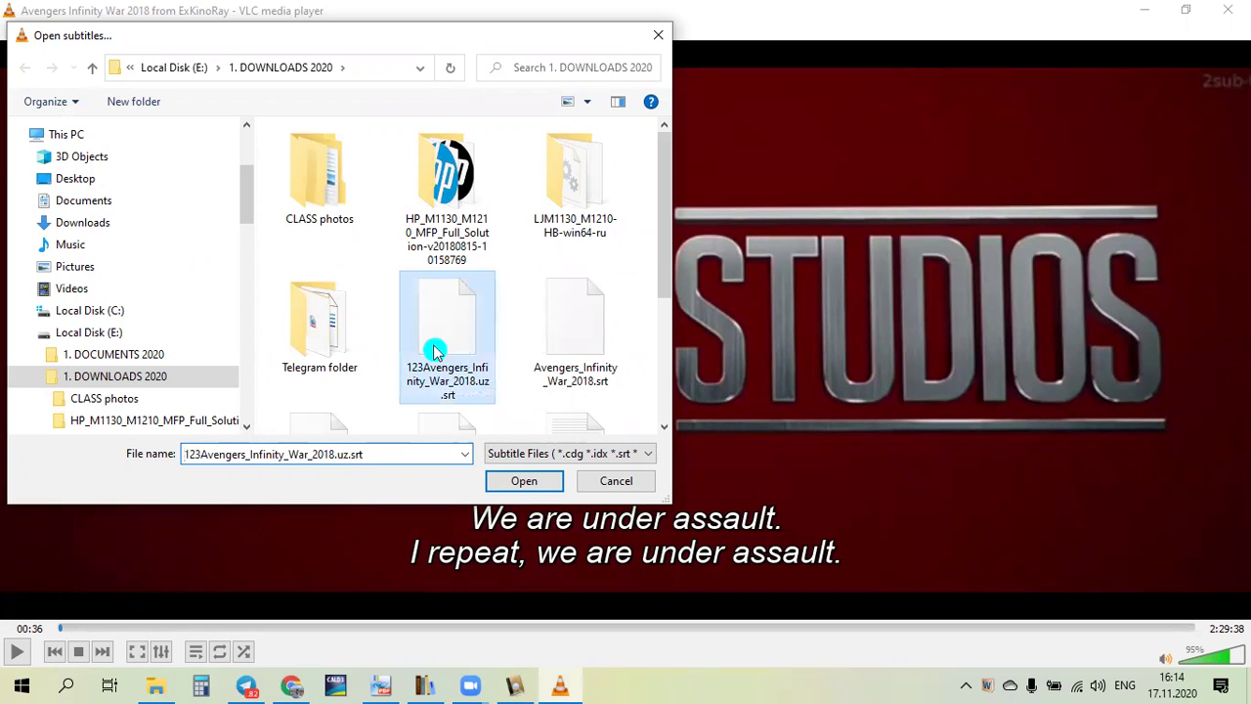
click(518, 481)
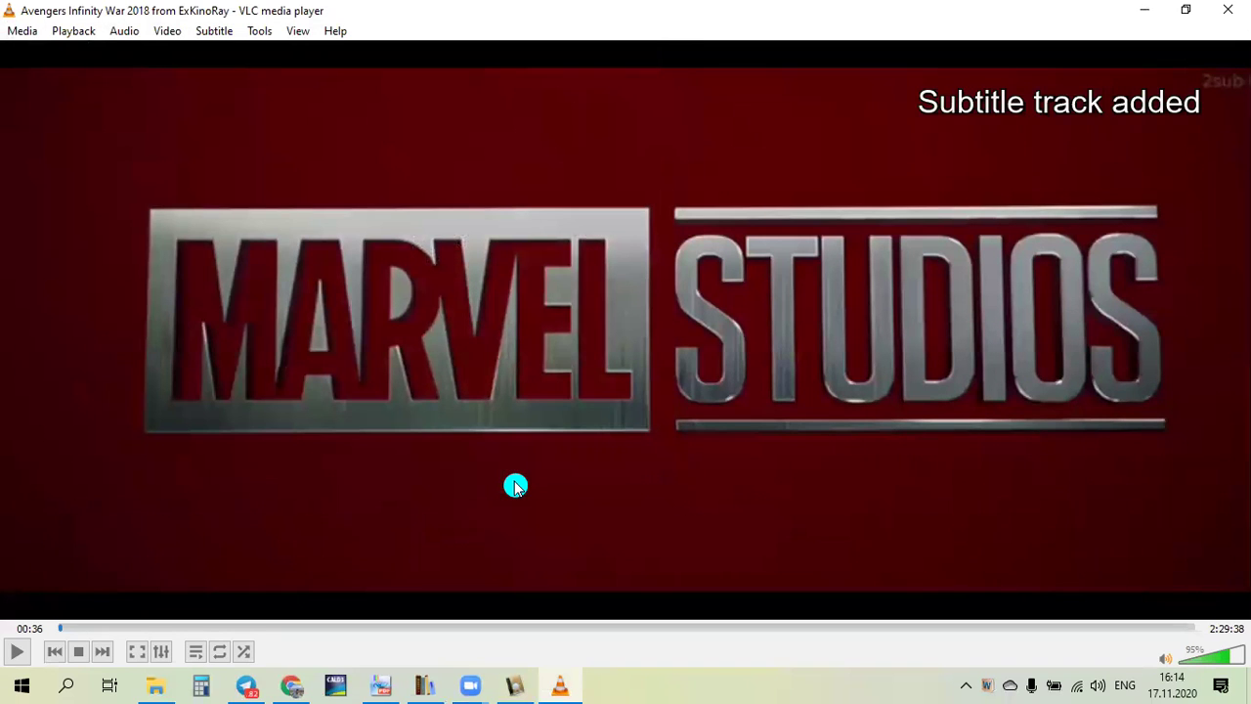
Rewind the movie to its beginning and start playback with the newly added Uzbek subtitles.
key(Left)
key(Left)
key(Left)
key(Left)
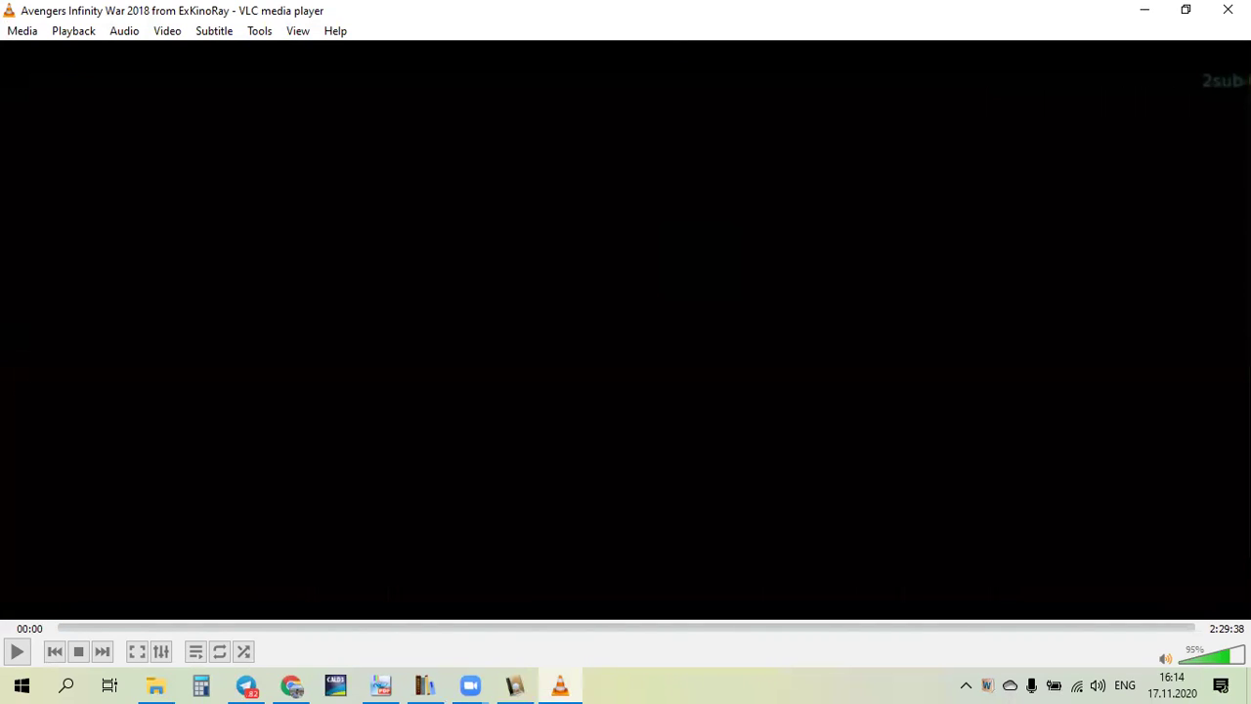
key(Right)
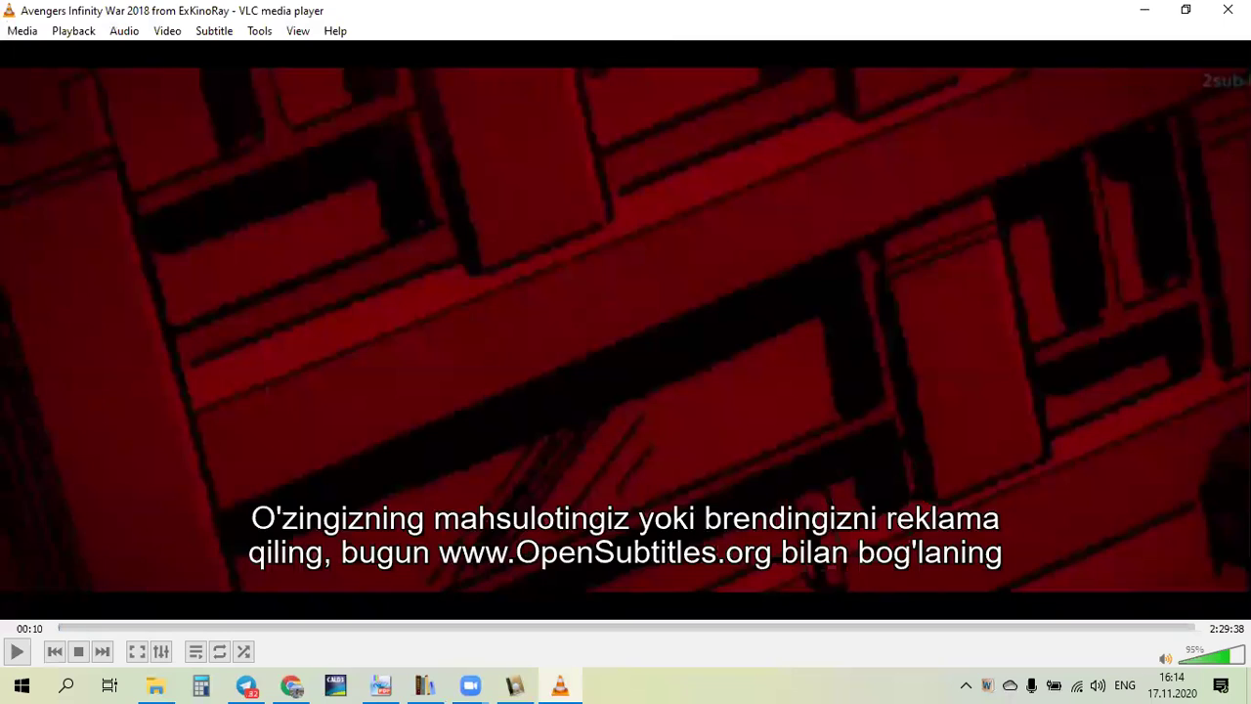
key(Left)
key(space)
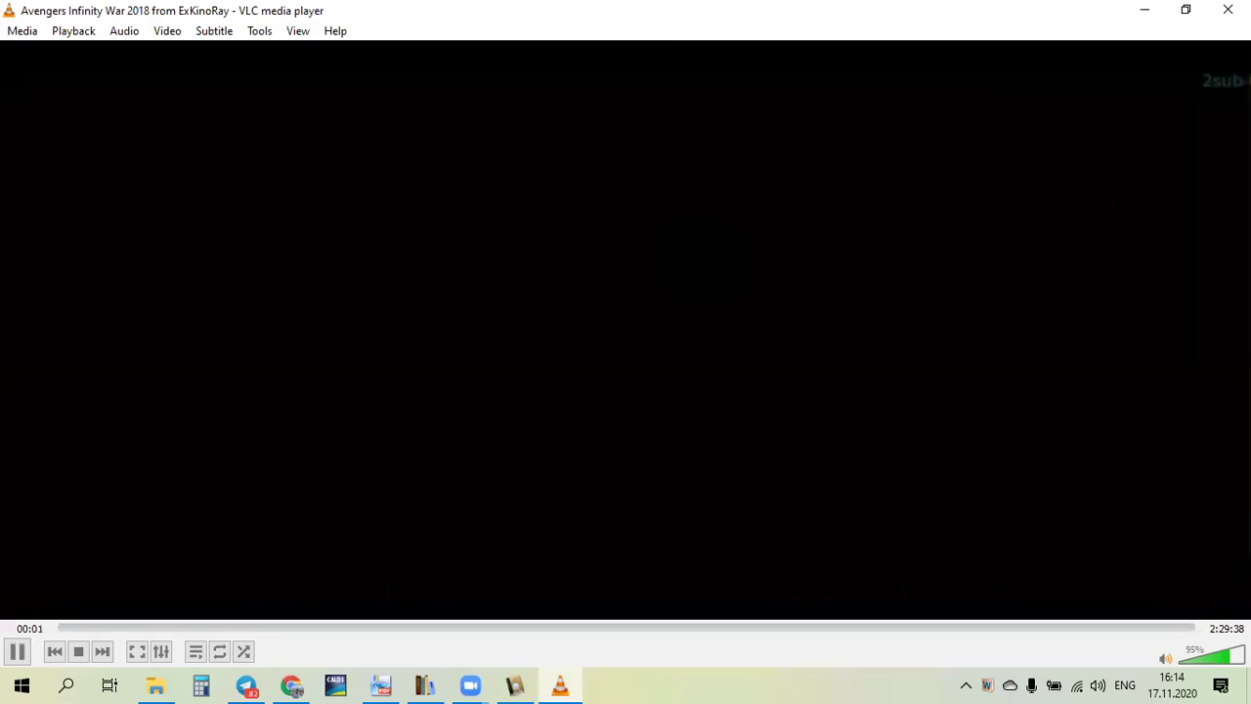
Raise the system volume, check the Uzbek subtitles during the movie's opening, and pause playback at 00:45.
key(XF86AudioRaiseVolume)
key(XF86AudioRaiseVolume)
key(XF86AudioRaiseVolume)
key(XF86AudioRaiseVolume)
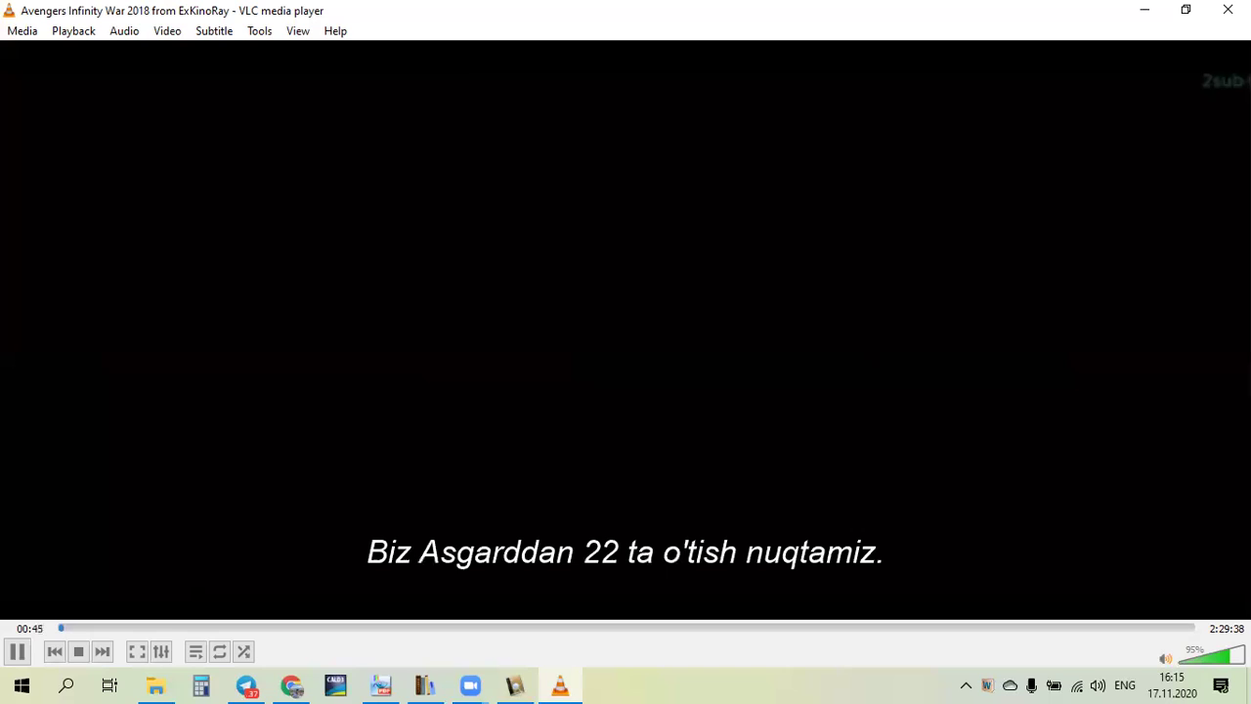
key(space)
Find Subtitle Edit through the Windows search and launch it.
click(68, 687)
text(sunb)
key(BackSpace)
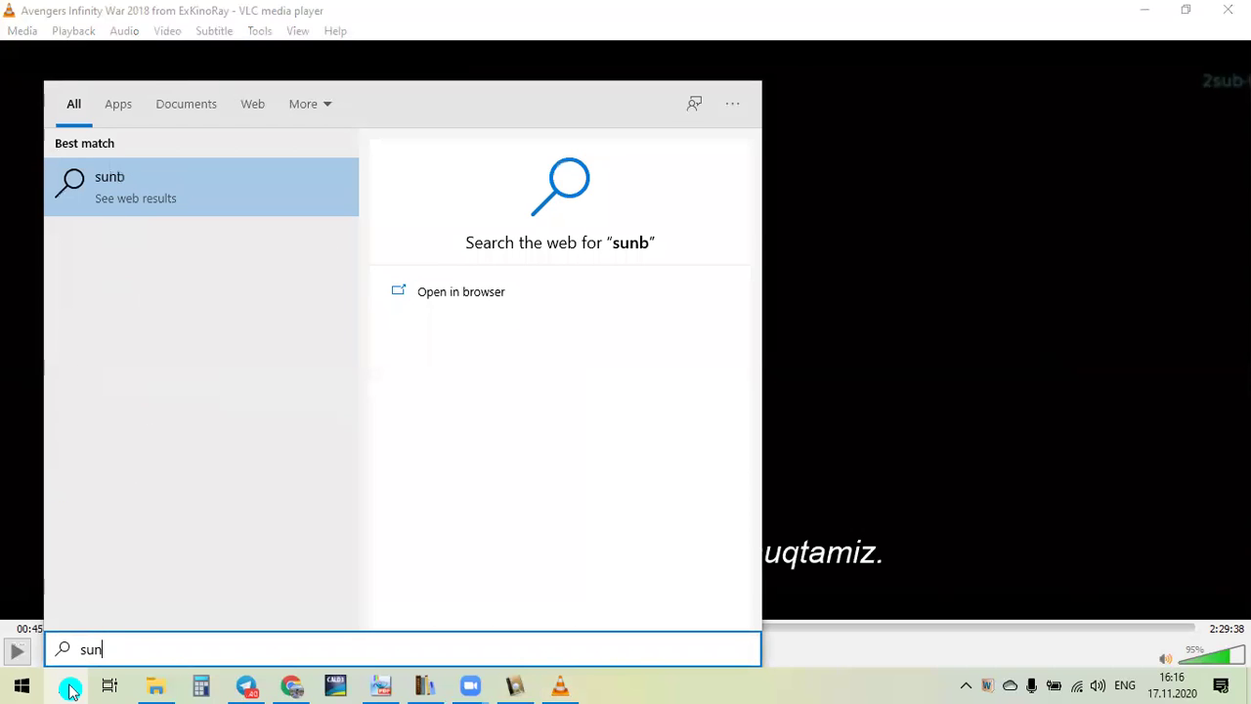
key(BackSpace)
text(bt)
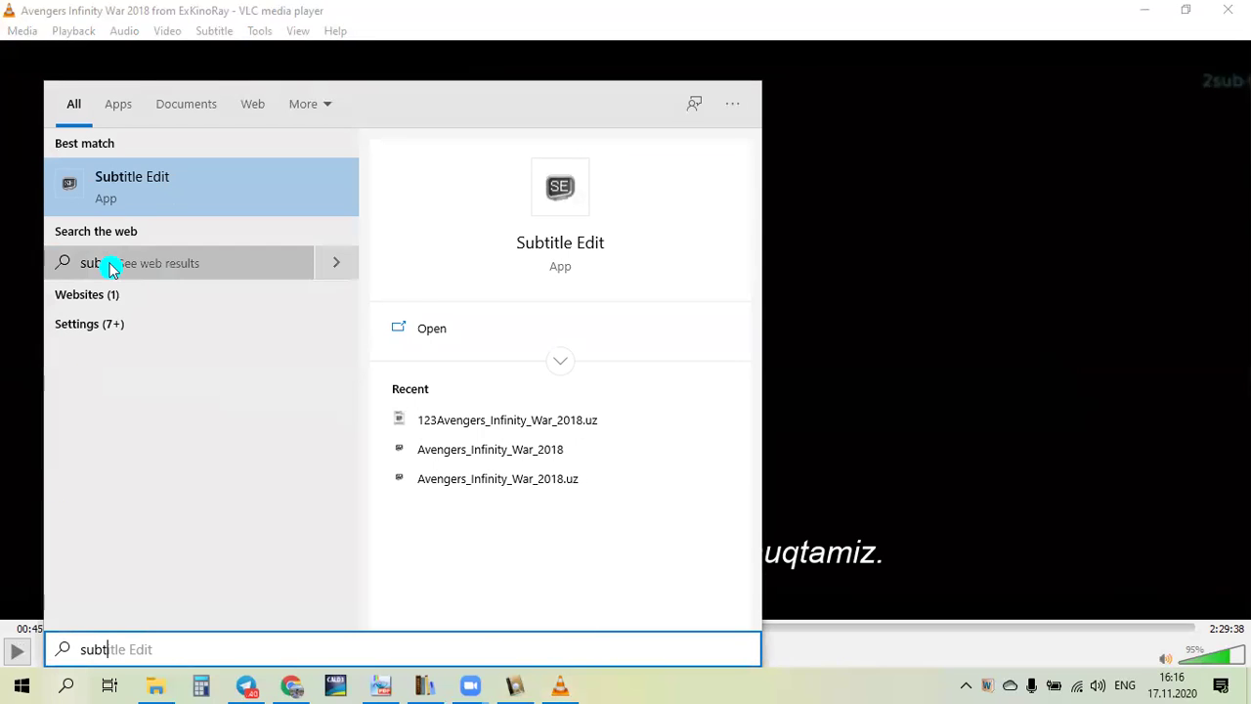
click(167, 191)
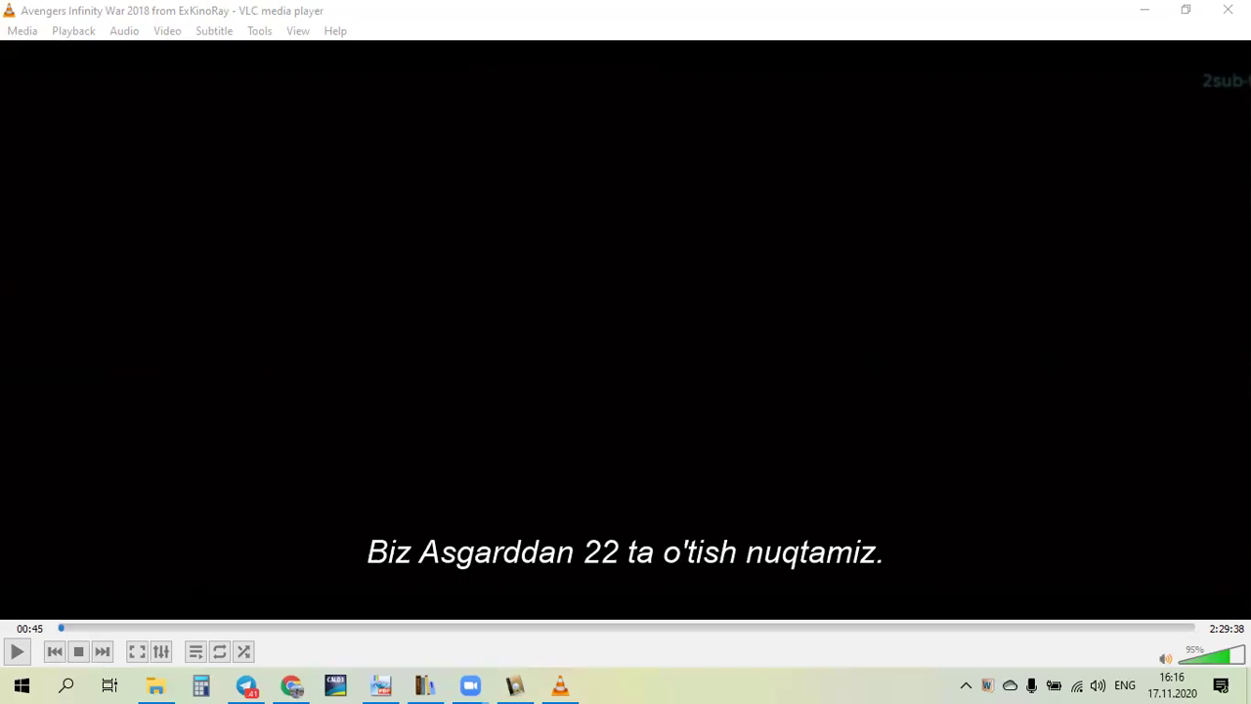
Open 123Avengers_Infinity_War_2018.uz.srt from the 1. DOWNLOADS 2020 folder in Notepad, making Notepad the default app for .srt files.
click(158, 688)
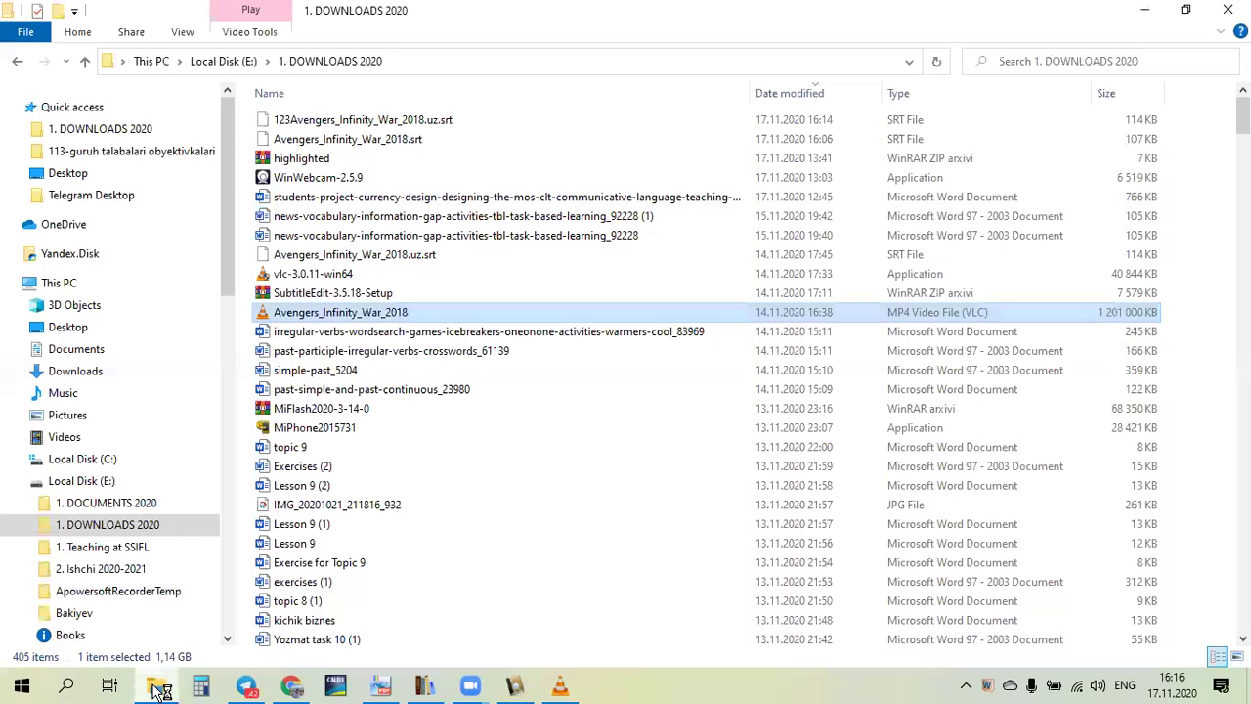
click(399, 119)
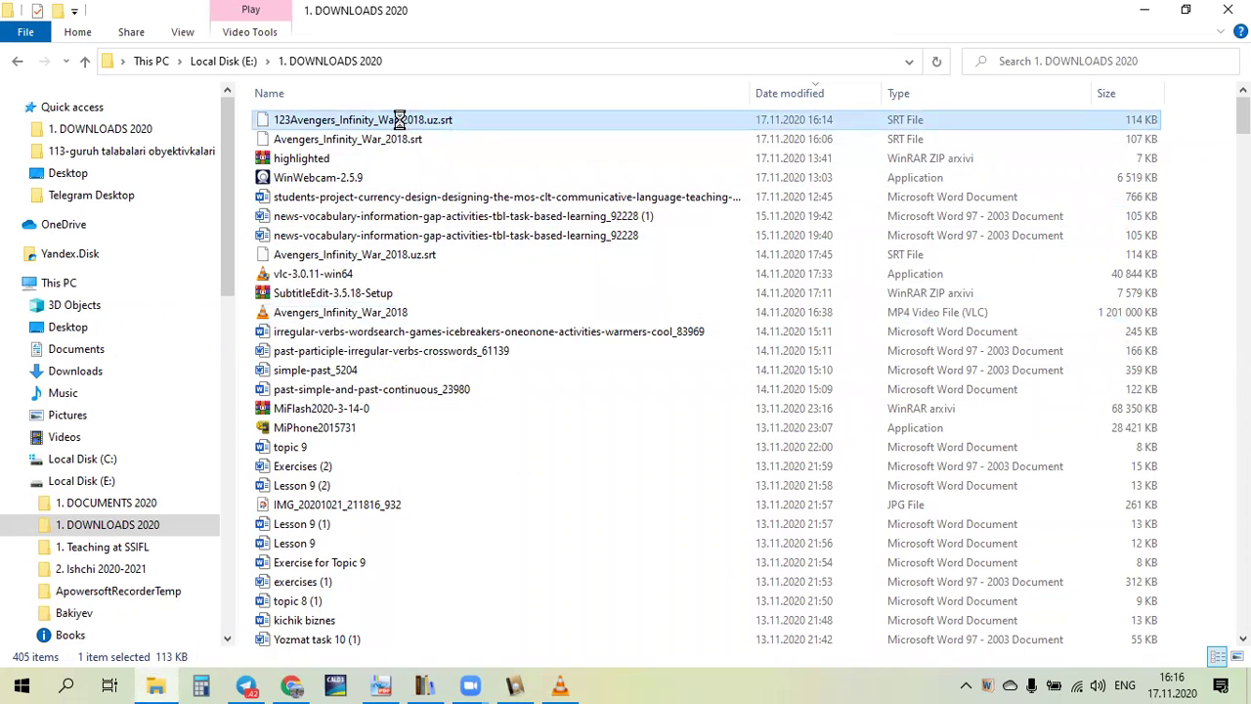
right_click(399, 119)
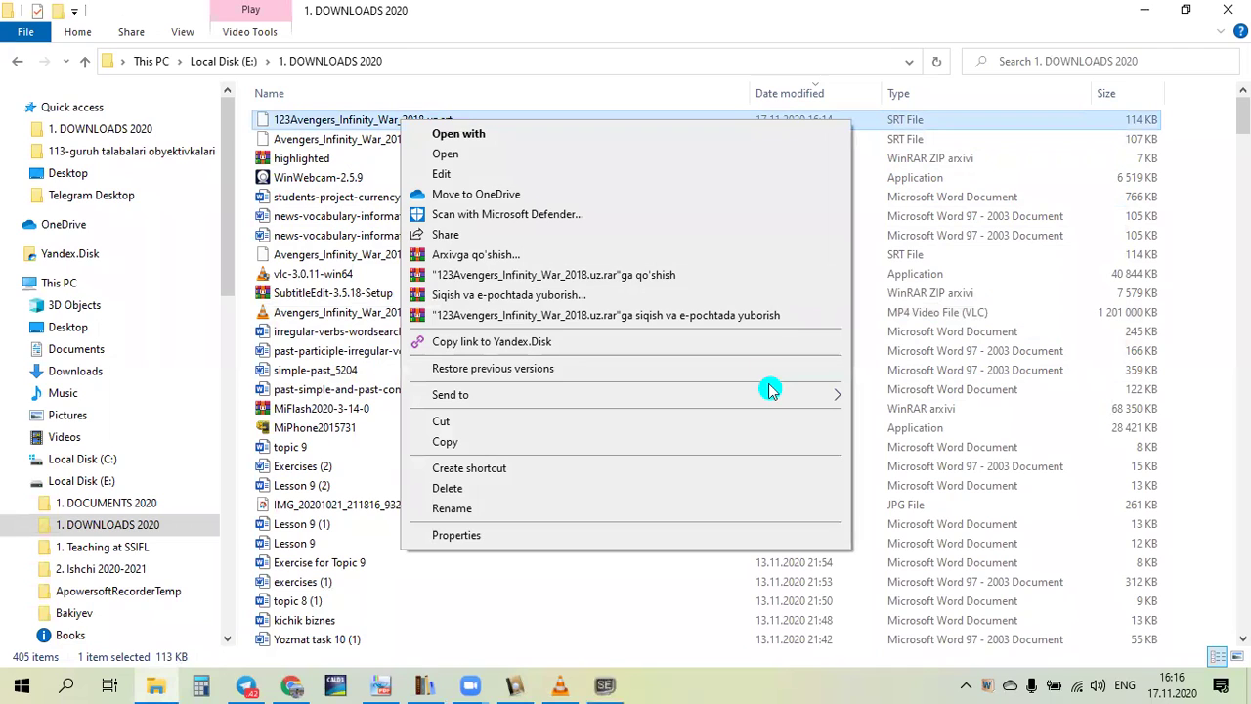
mouse_move(769, 403)
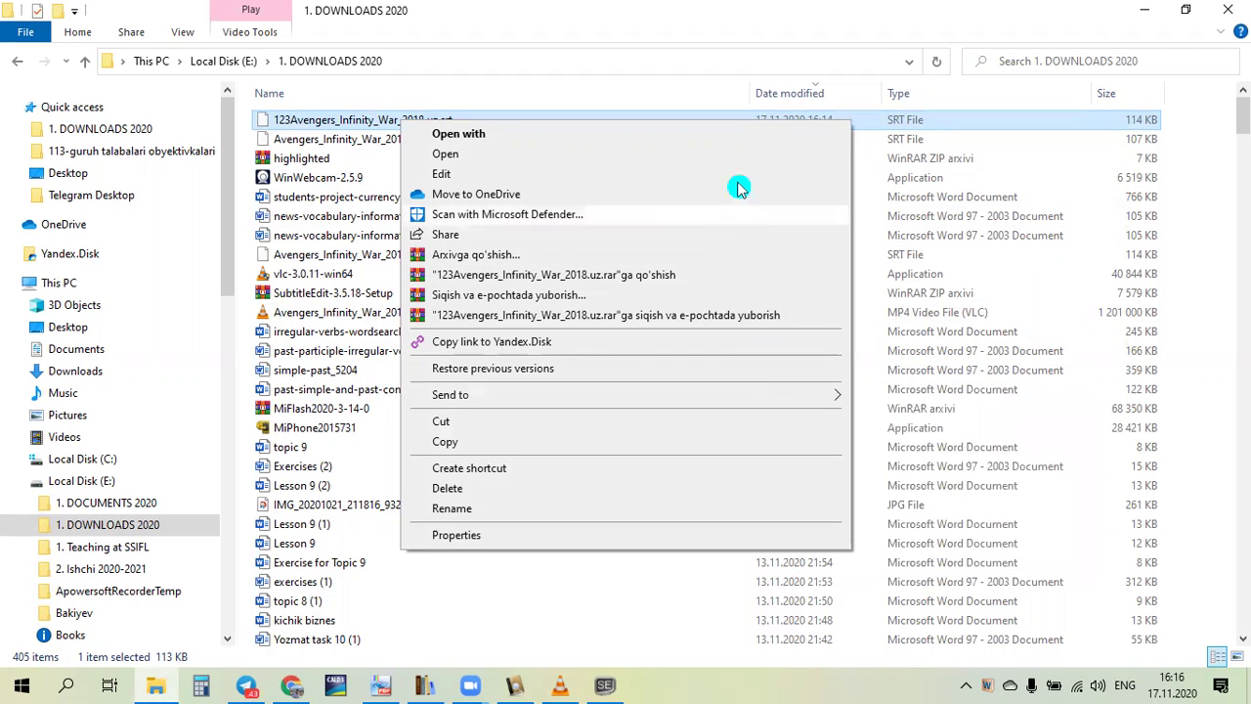
click(735, 142)
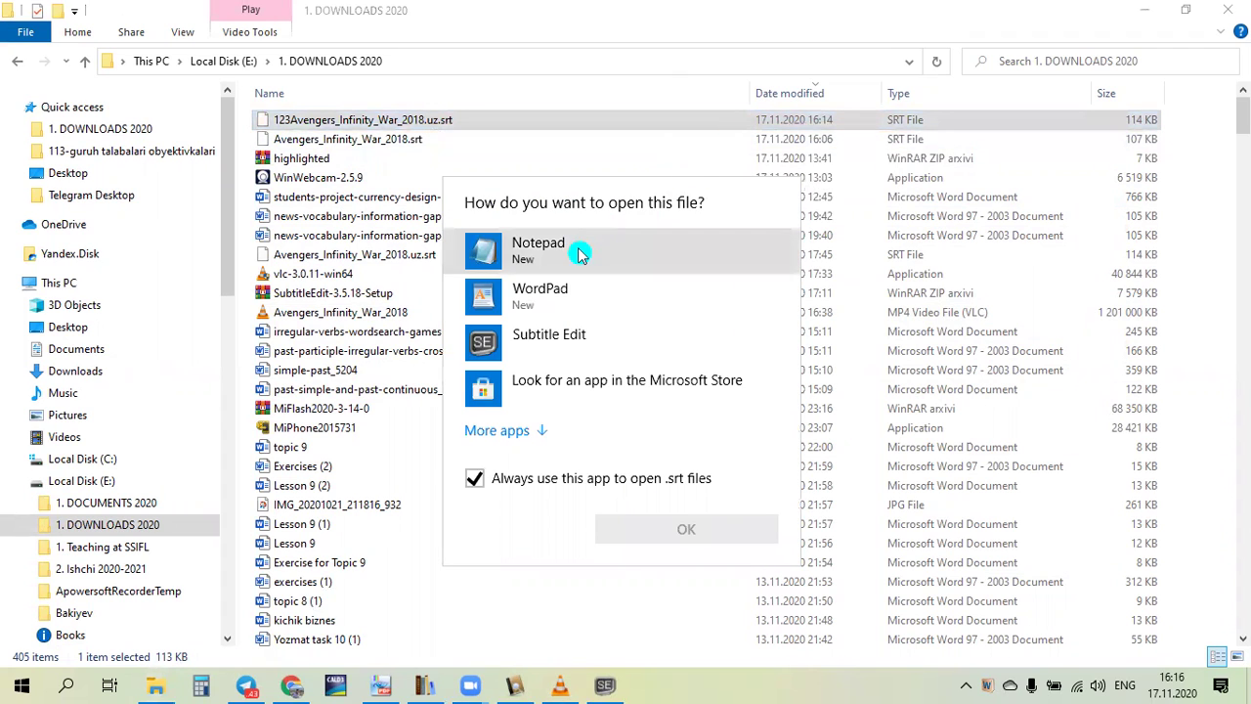
click(579, 254)
click(665, 539)
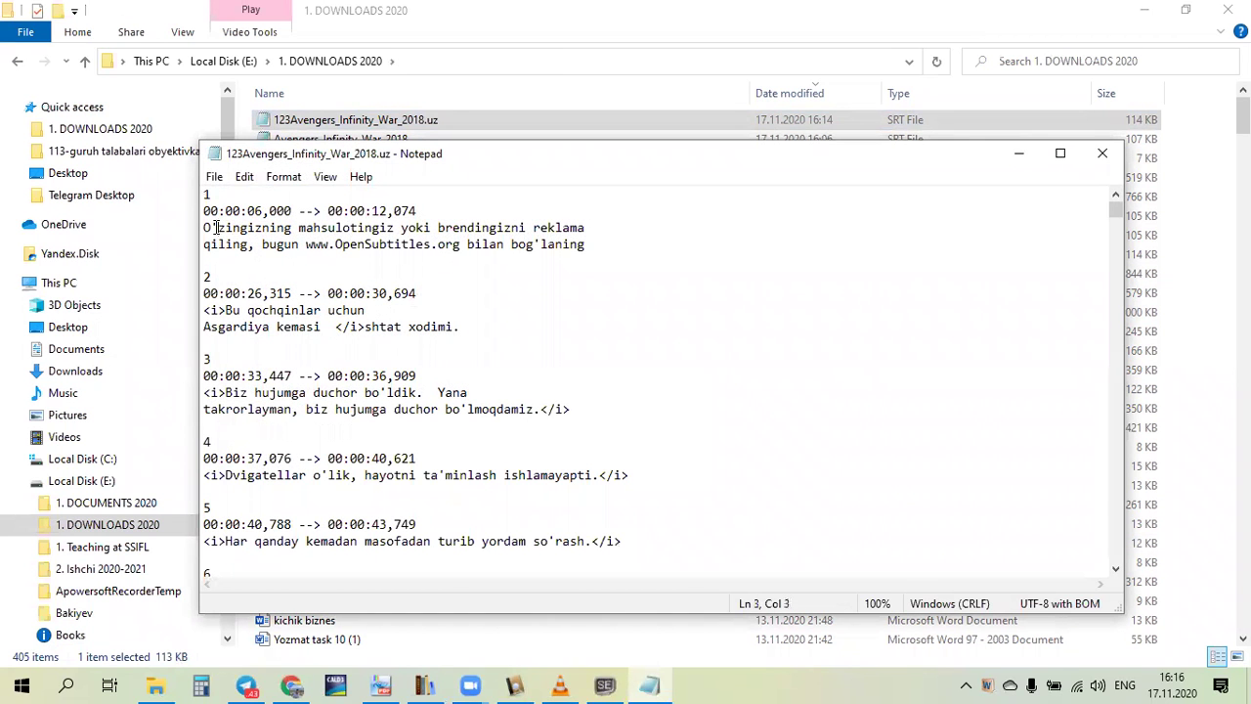
Examine the Uzbek text of the first three subtitles in Notepad and where edits to the file can be saved.
drag(206, 228, 249, 238)
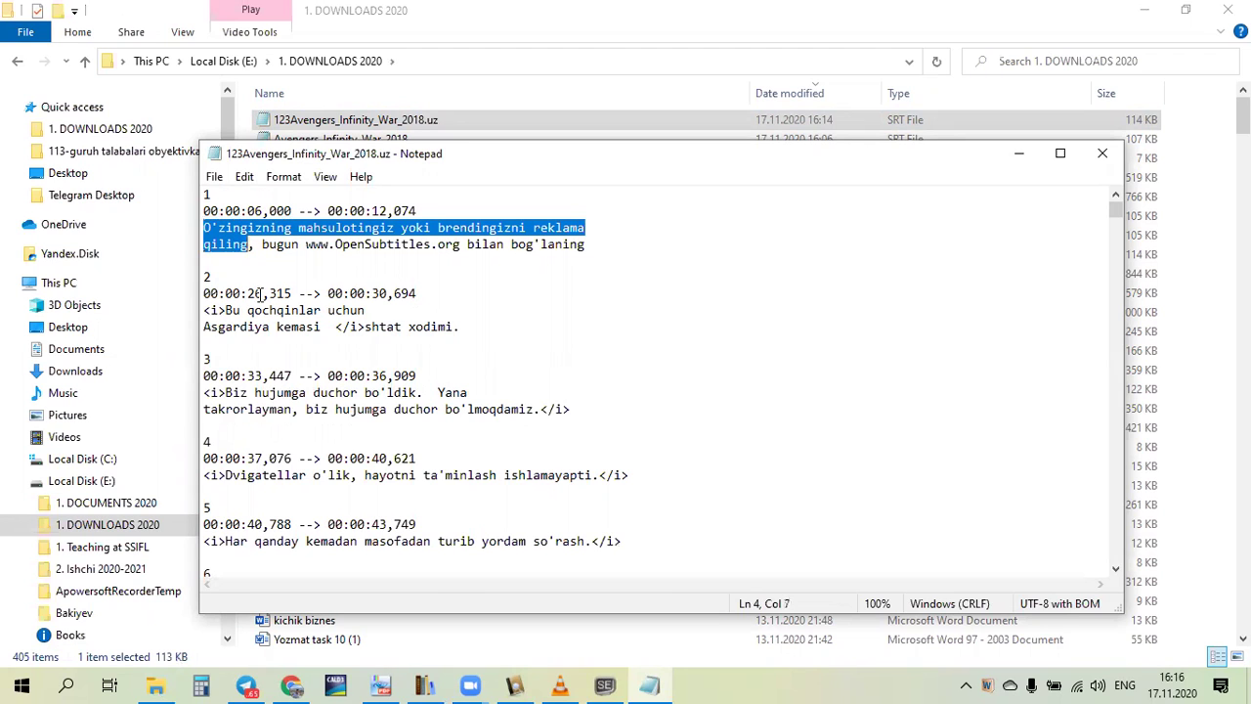
drag(226, 309, 458, 326)
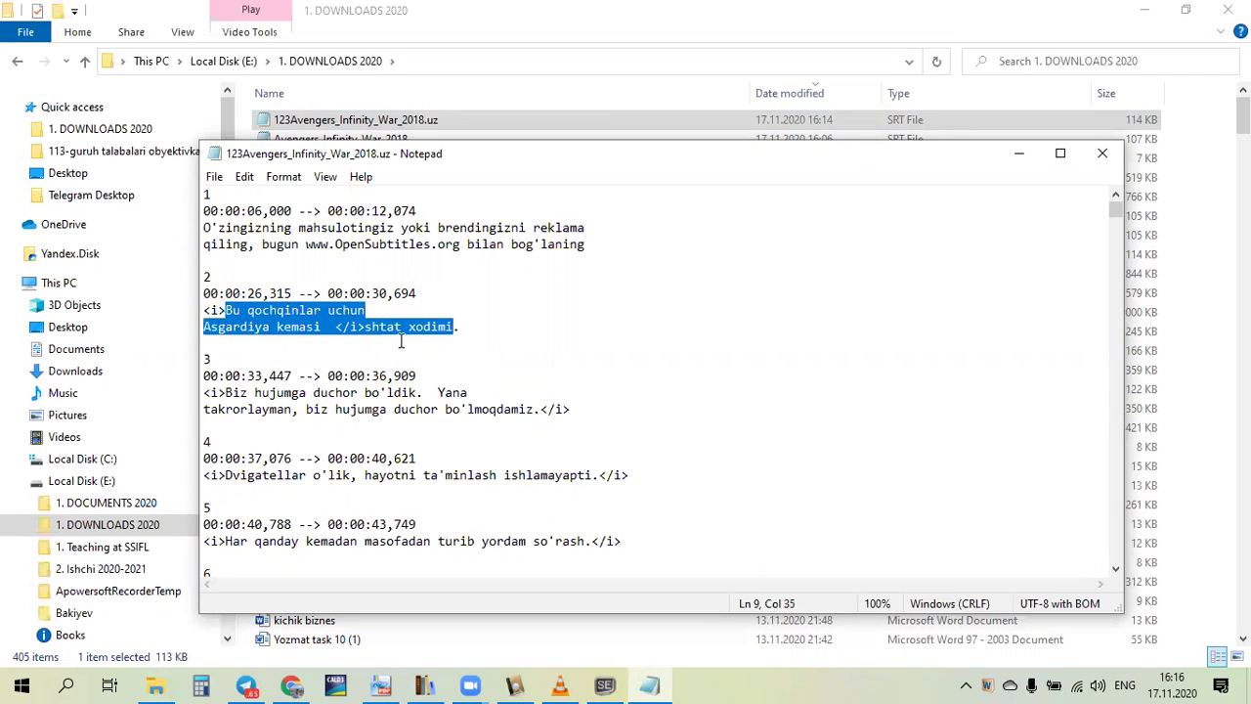
drag(226, 392, 515, 409)
click(515, 408)
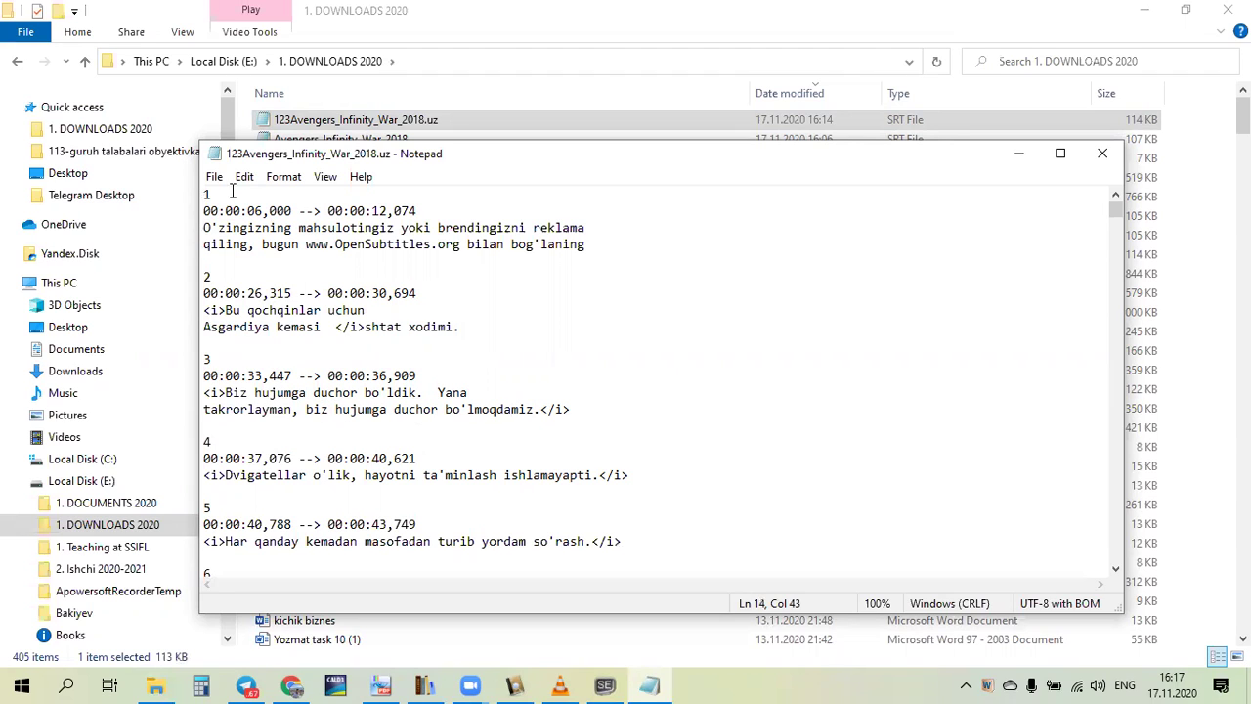
click(214, 176)
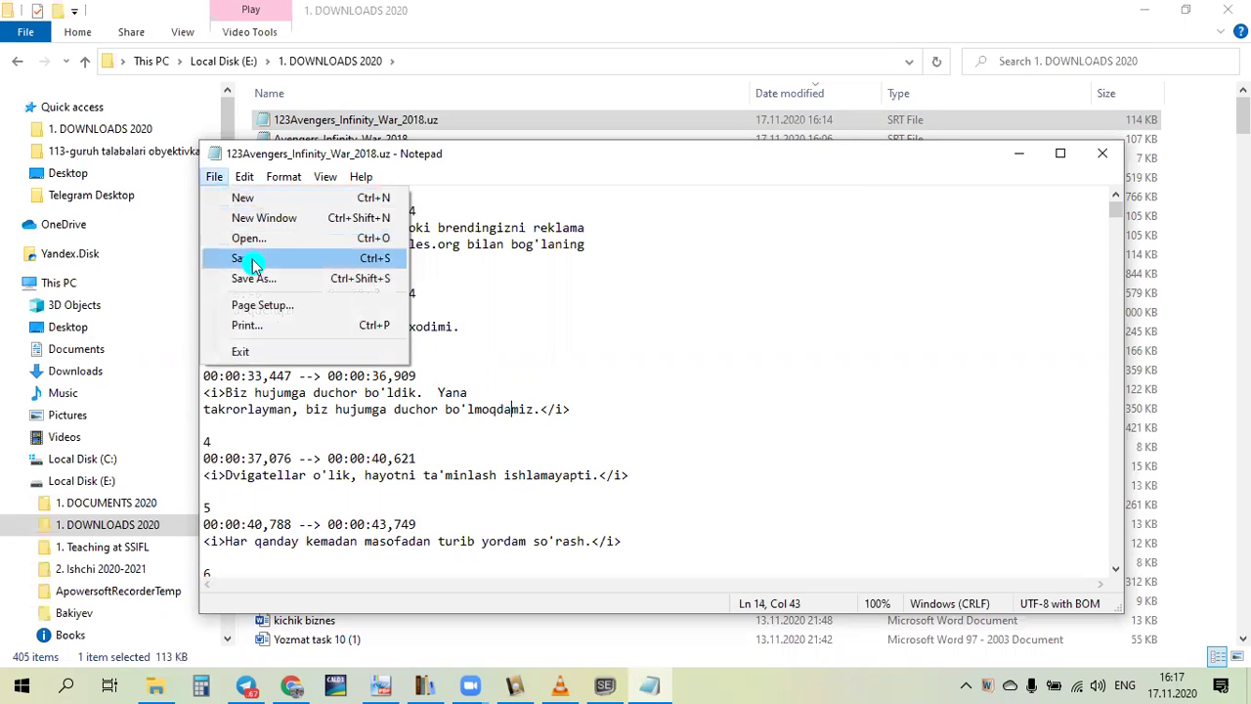
click(514, 318)
Switch to Subtitle Edit and compare the Uzbek translation of subtitle line 4 with its original English text.
click(606, 687)
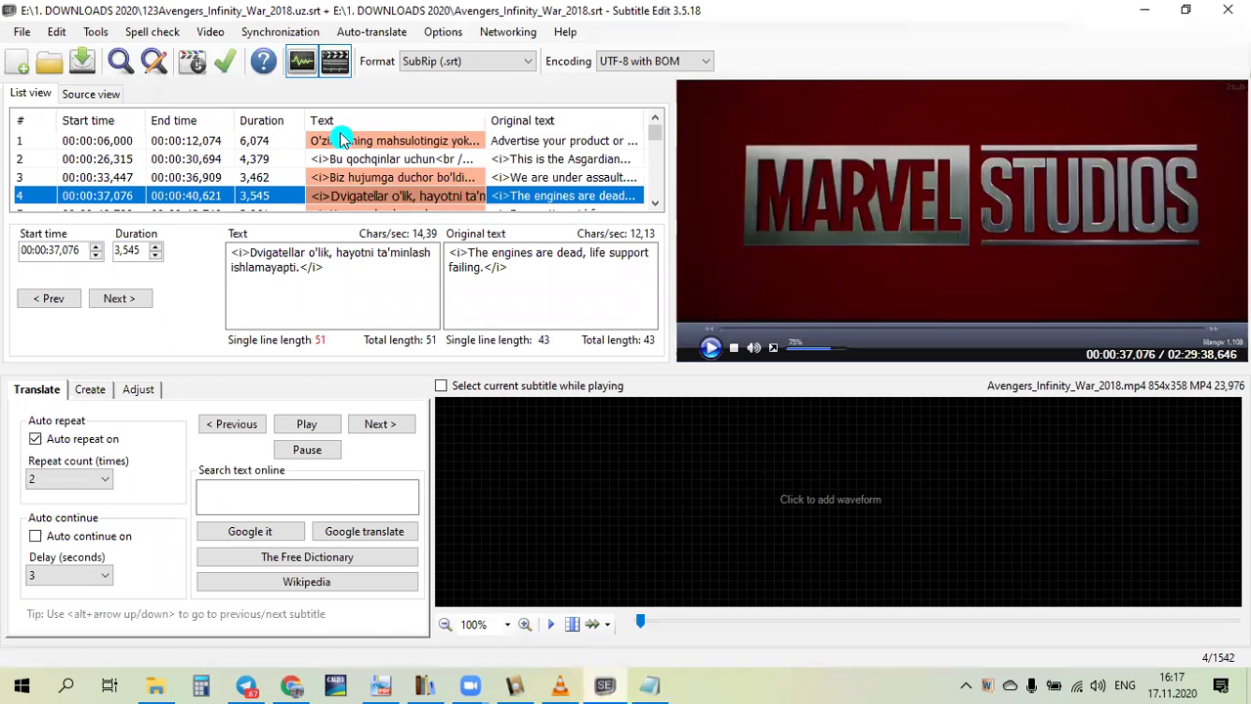
click(538, 274)
key(shift+Tab)
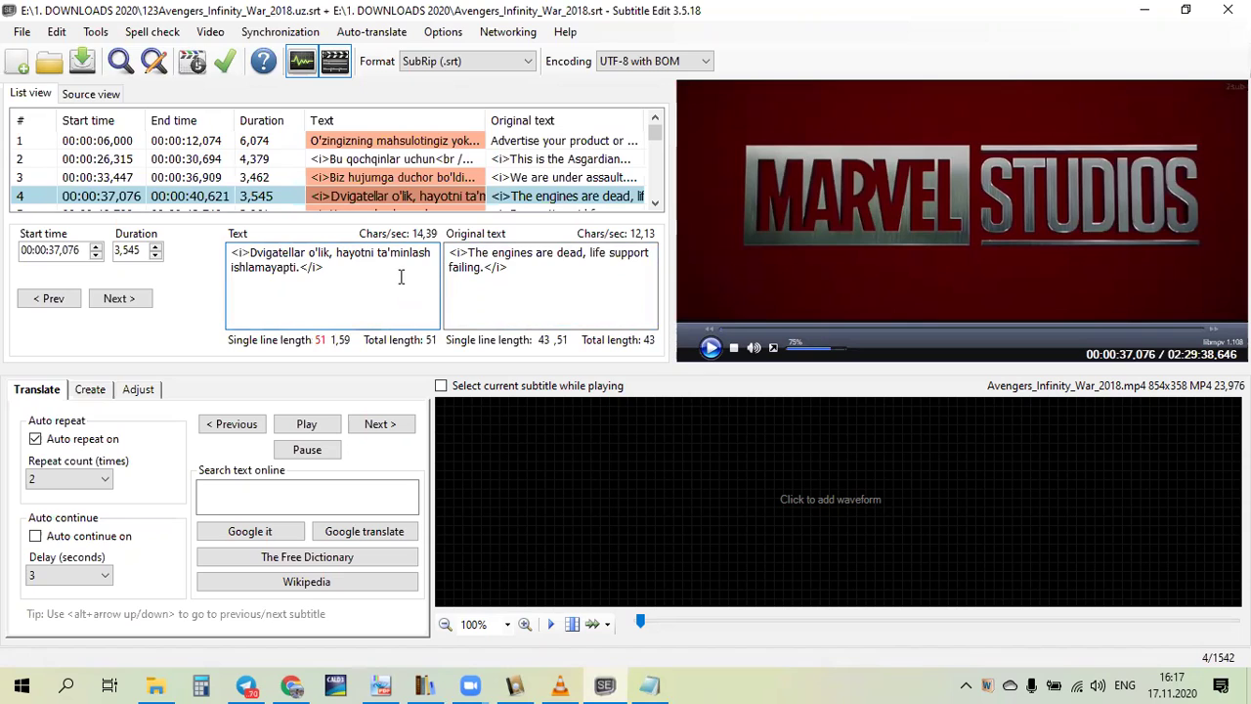
click(481, 268)
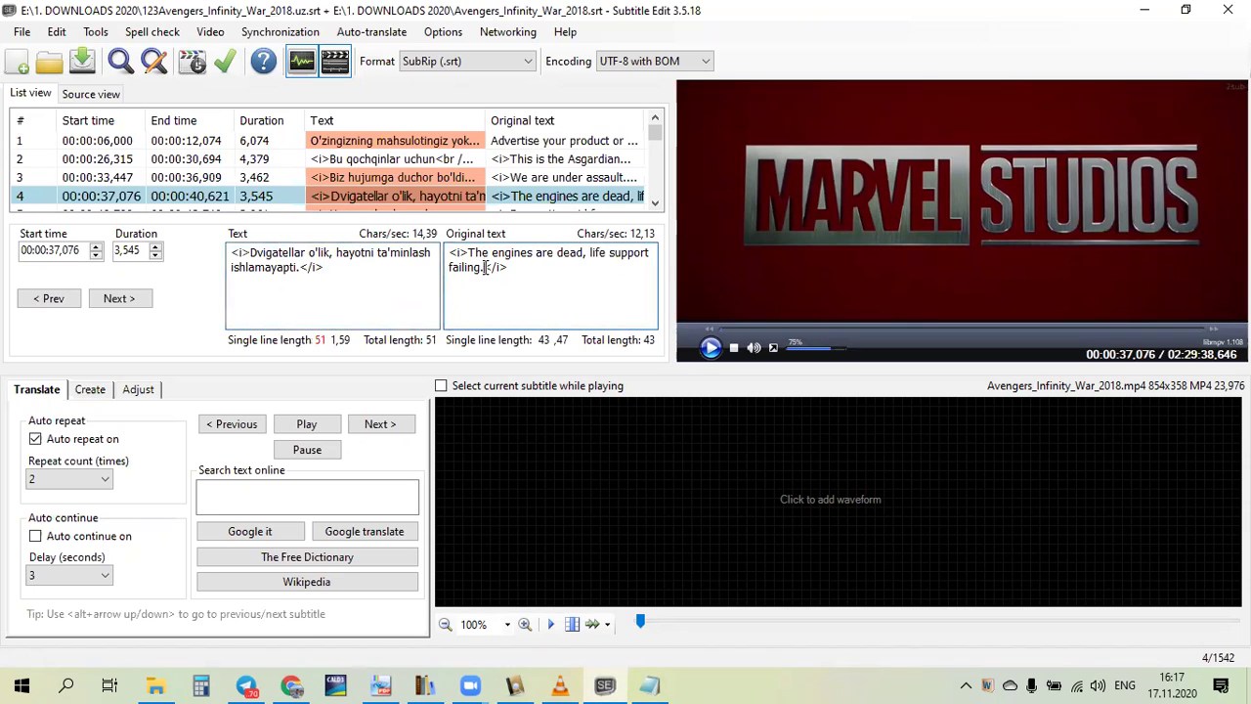